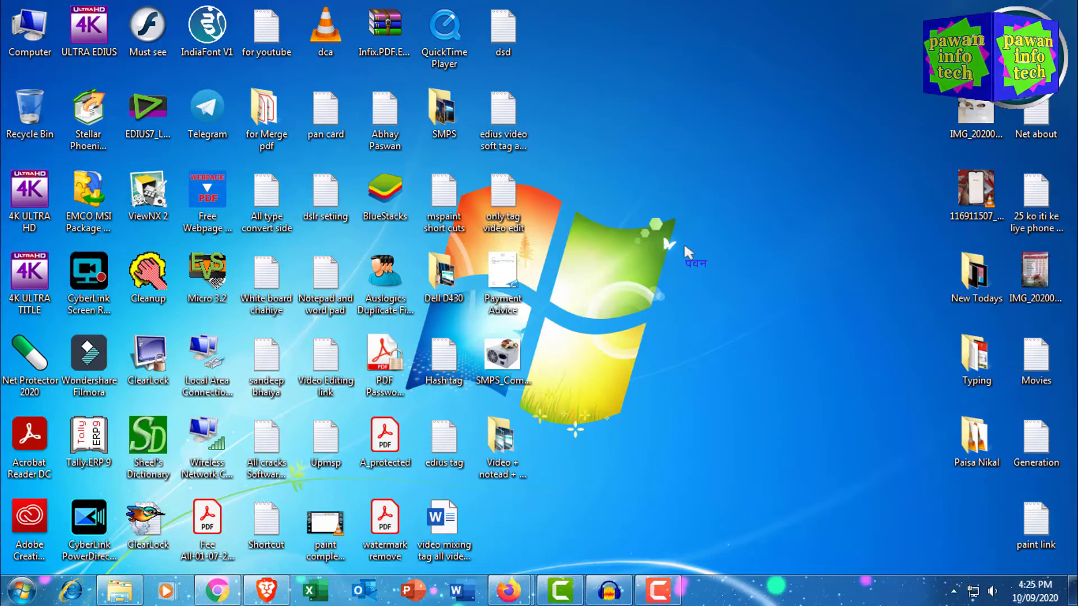
- Launch Paint by running the pbrush command from the Windows Run dialog
key(super+r)
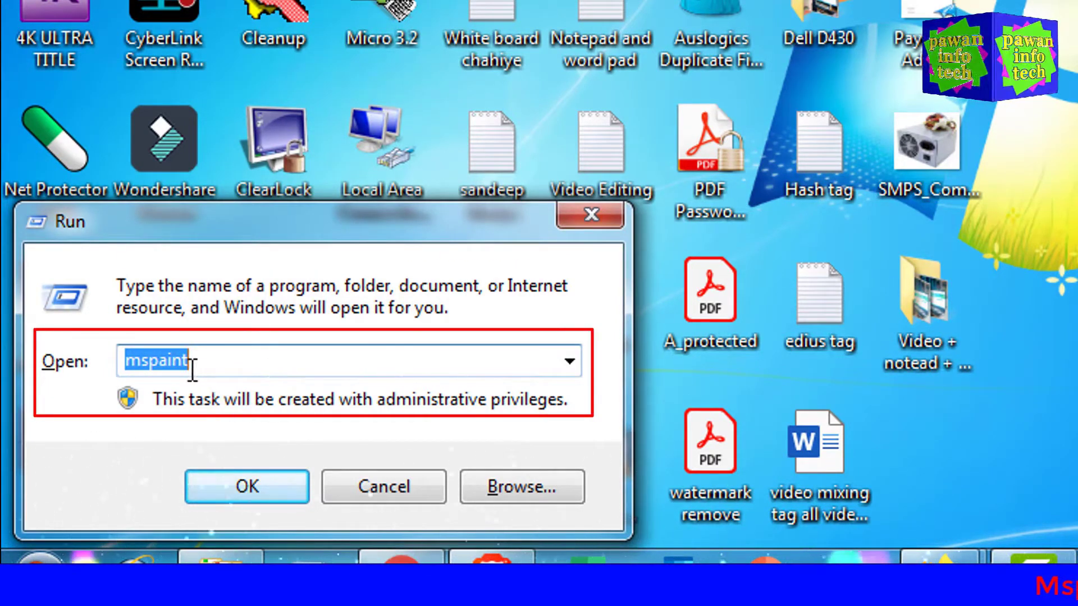
text(msp)
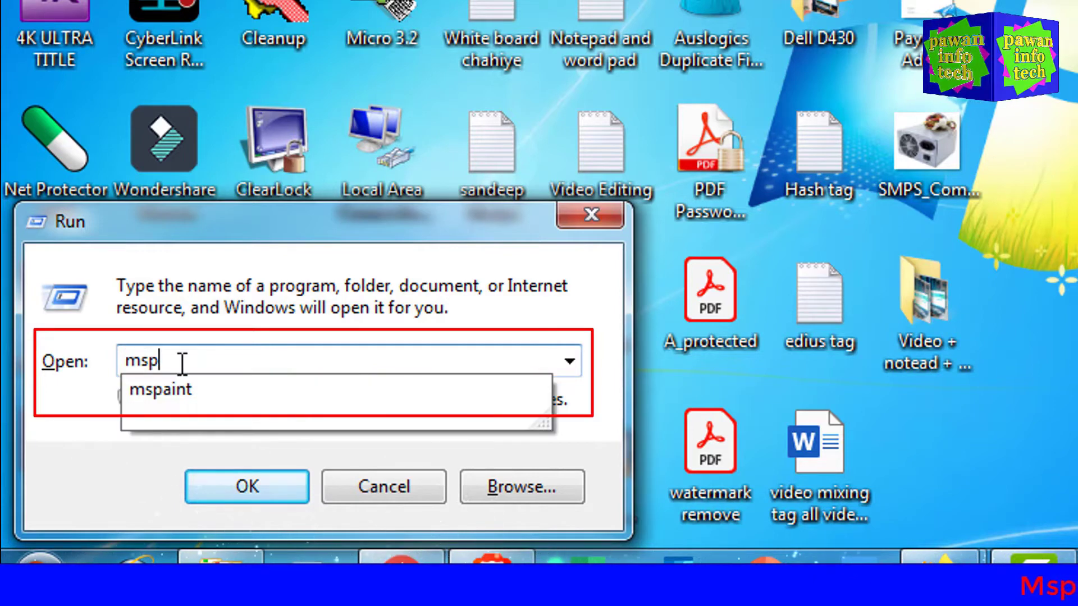
text(aint)
key(BackSpace)
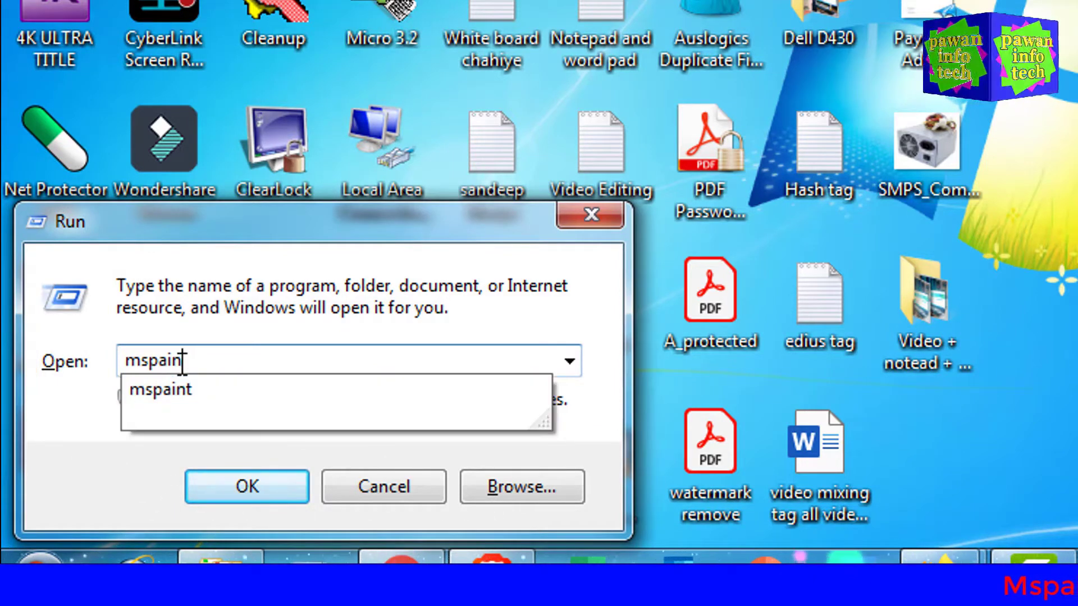
key(BackSpace)
key(BackSpace)
key(BackSpace)
key(BackSpace)
key(BackSpace)
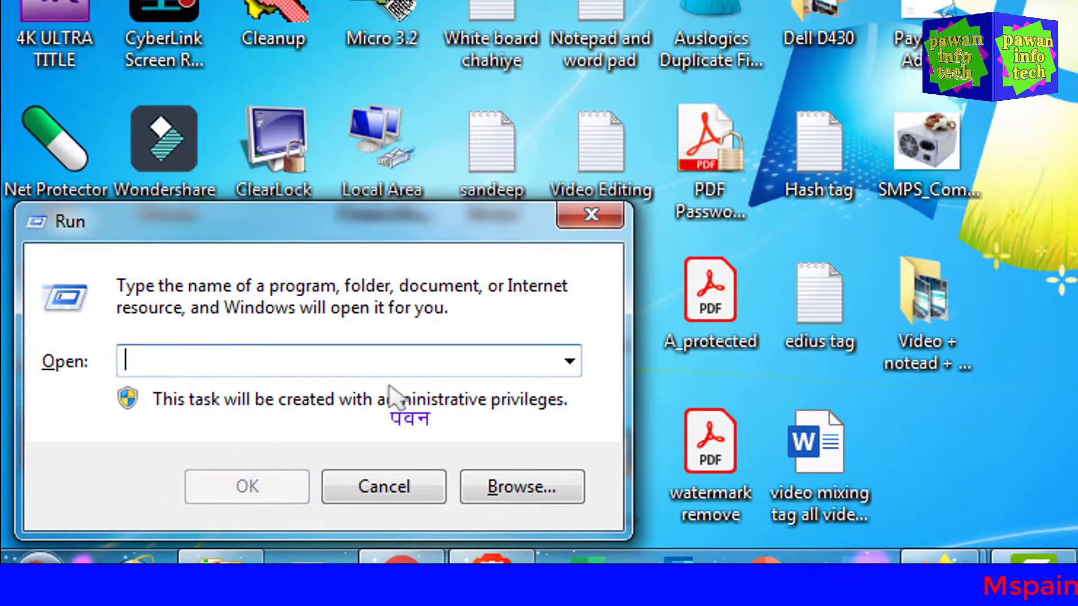
text(pbrush)
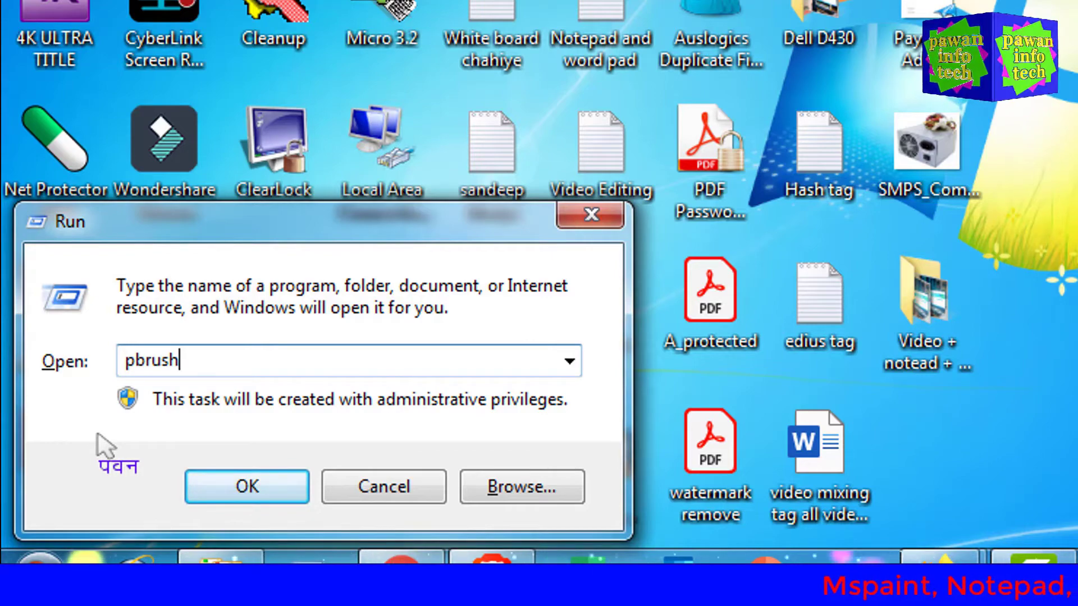
key(Return)
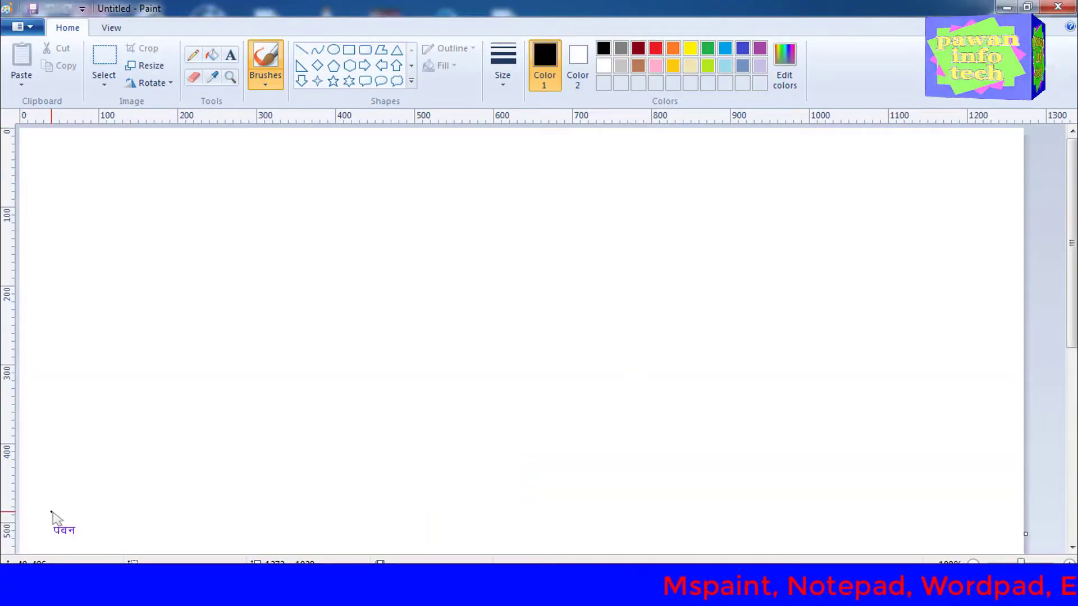
- Restore Paint to a floating window, move it toward the upper left and enlarge it
double_click(482, 7)
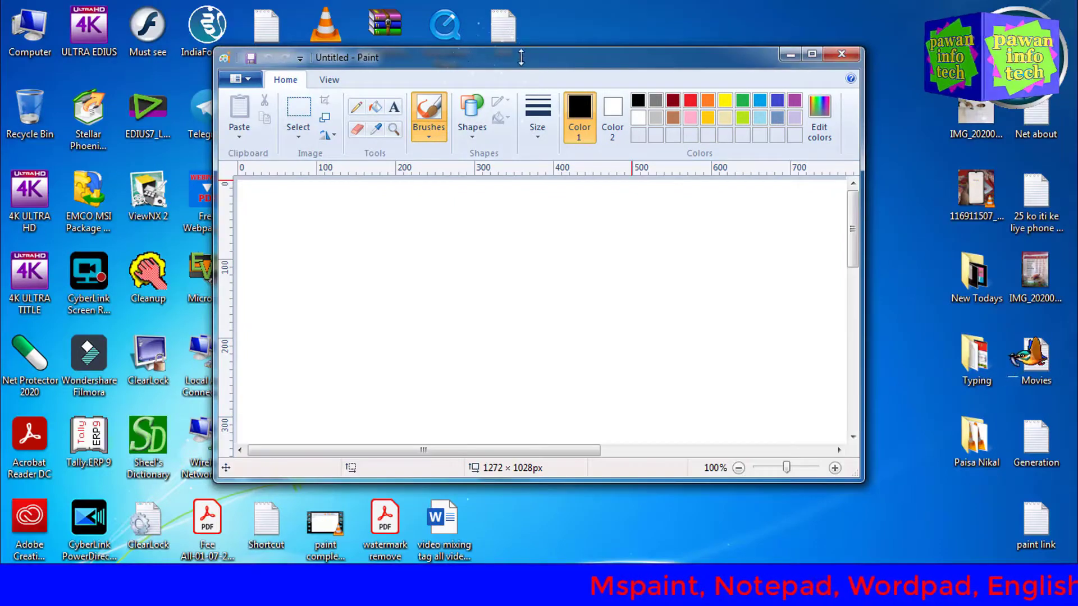
drag(464, 56, 394, 48)
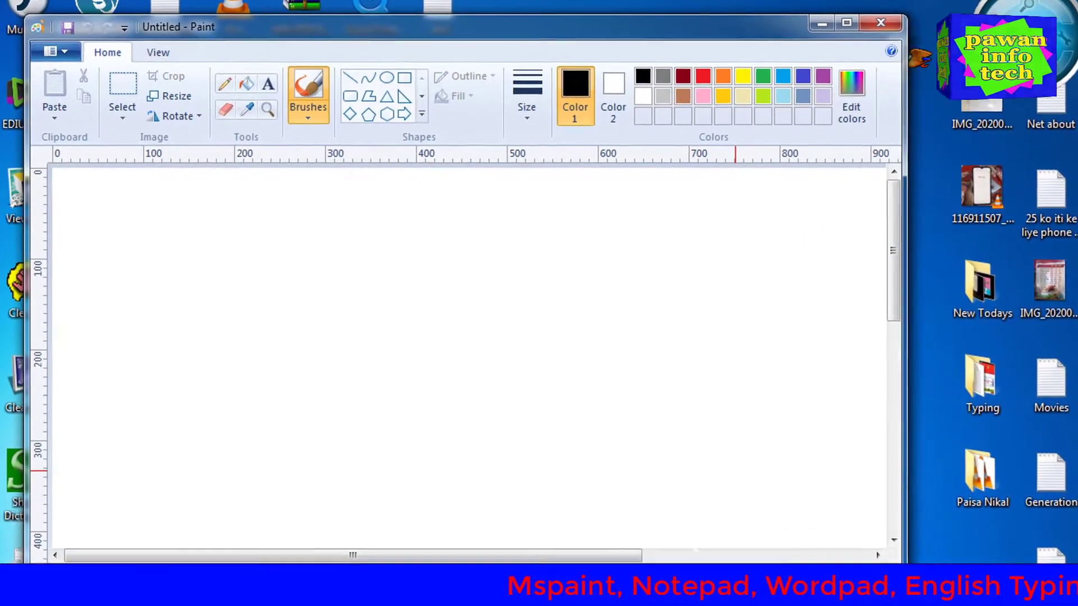
drag(847, 538, 899, 556)
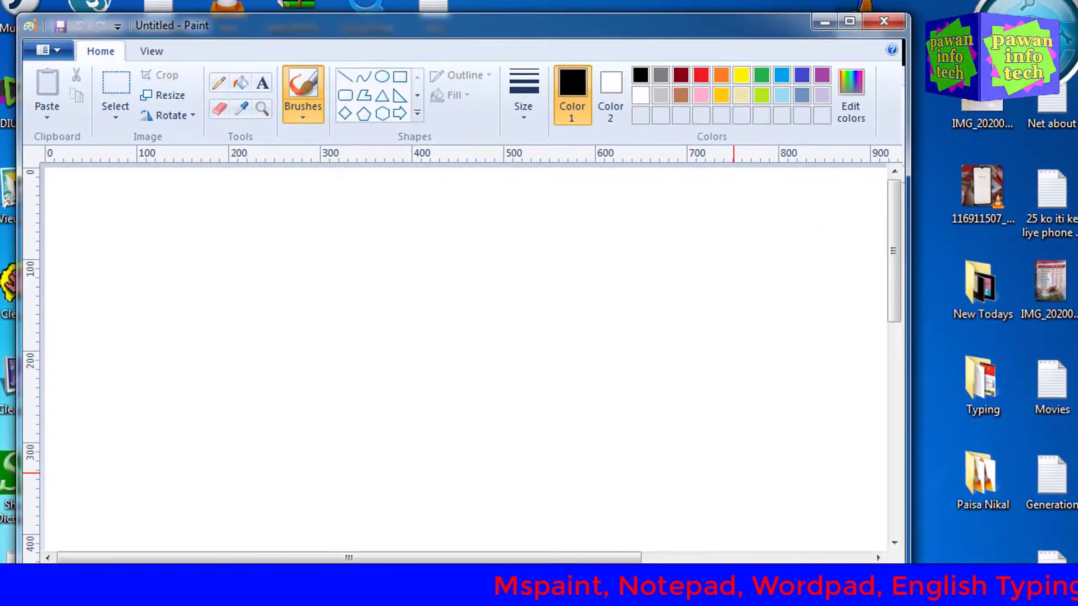
- Draw an oval circle on the left of the canvas and fill it with red
click(382, 79)
mouse_move(187, 234)
mouse_down()
mouse_move(272, 345)
mouse_move(370, 403)
mouse_up()
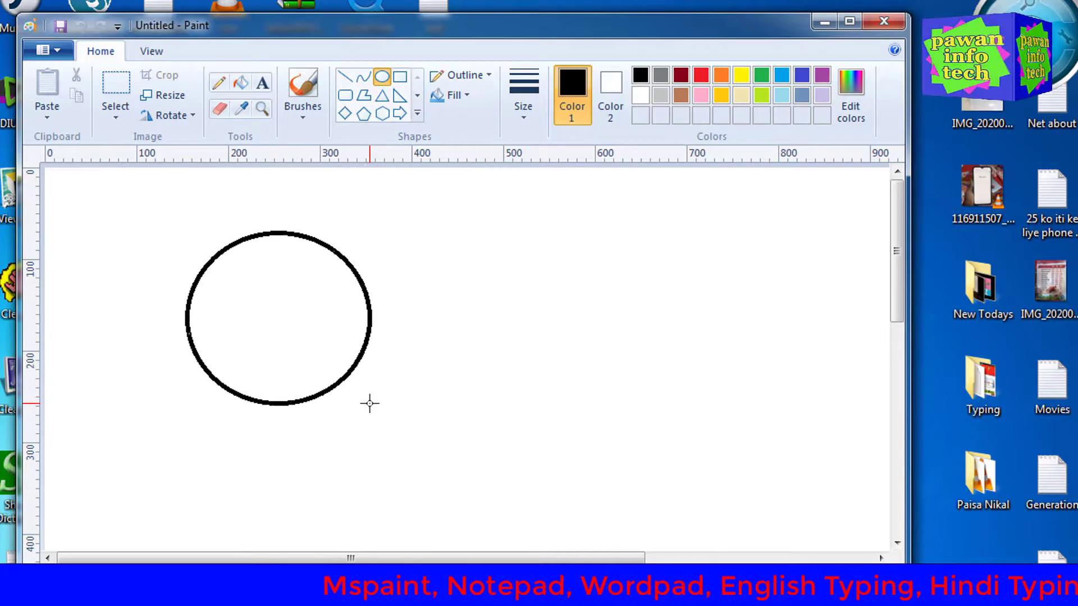
click(240, 83)
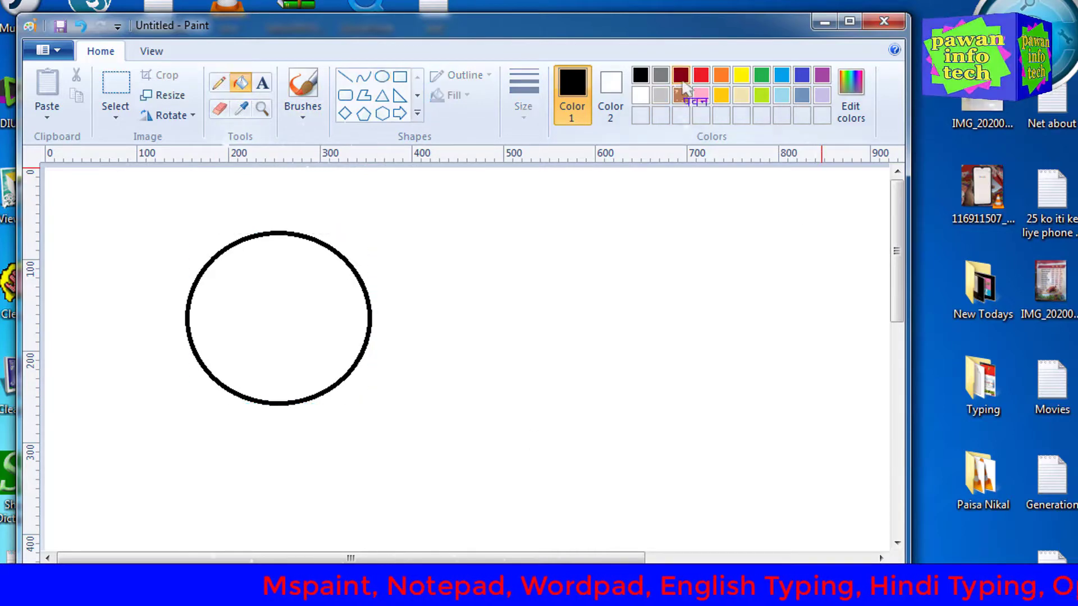
click(290, 288)
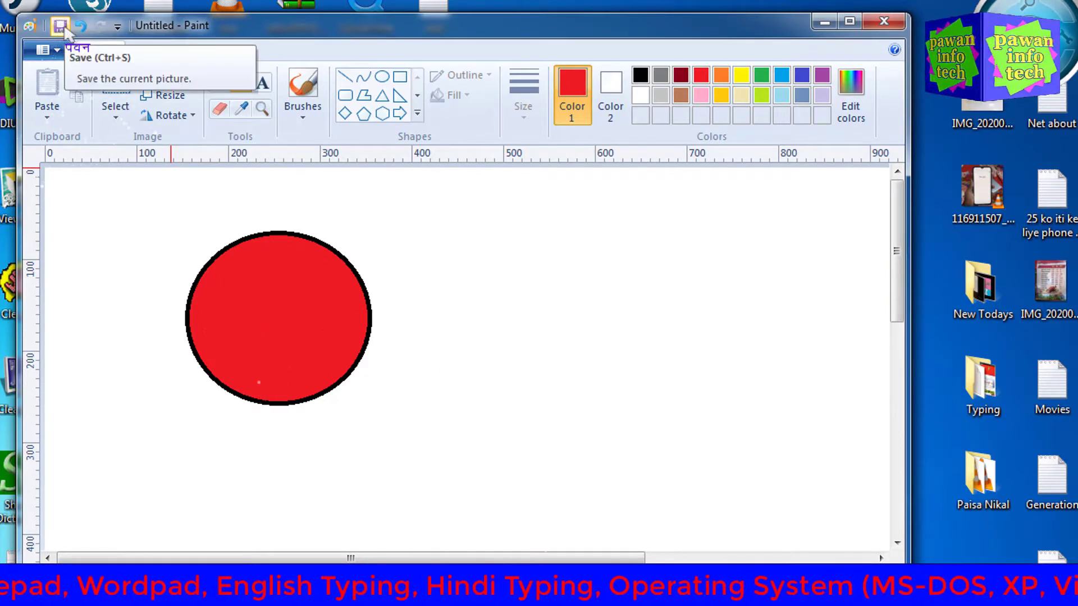
- Remove Save from the quick-access toolbar, then dismiss the Save As dialog
click(118, 26)
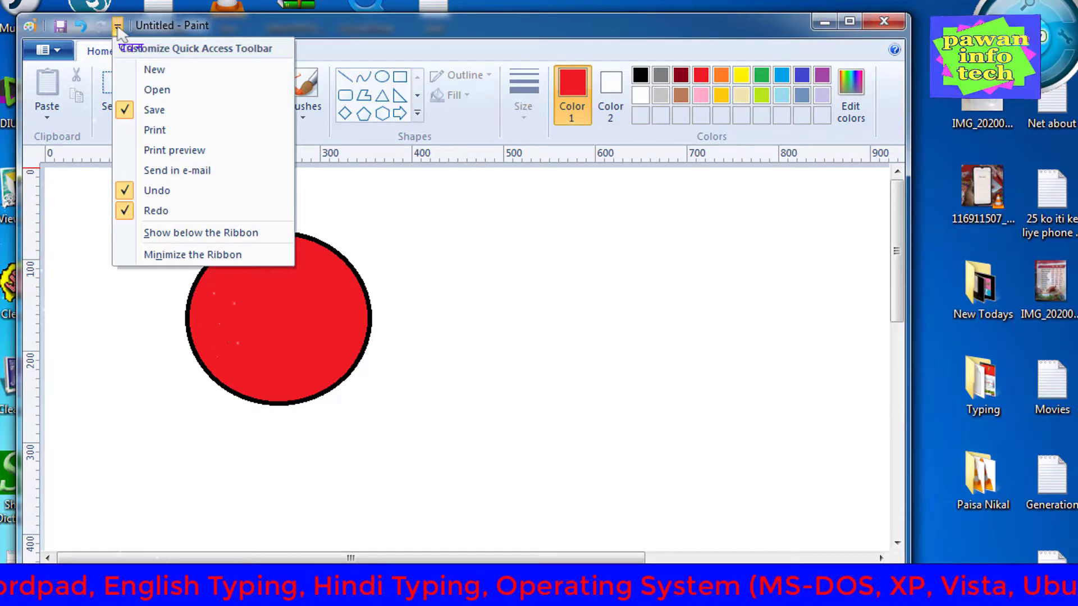
click(147, 111)
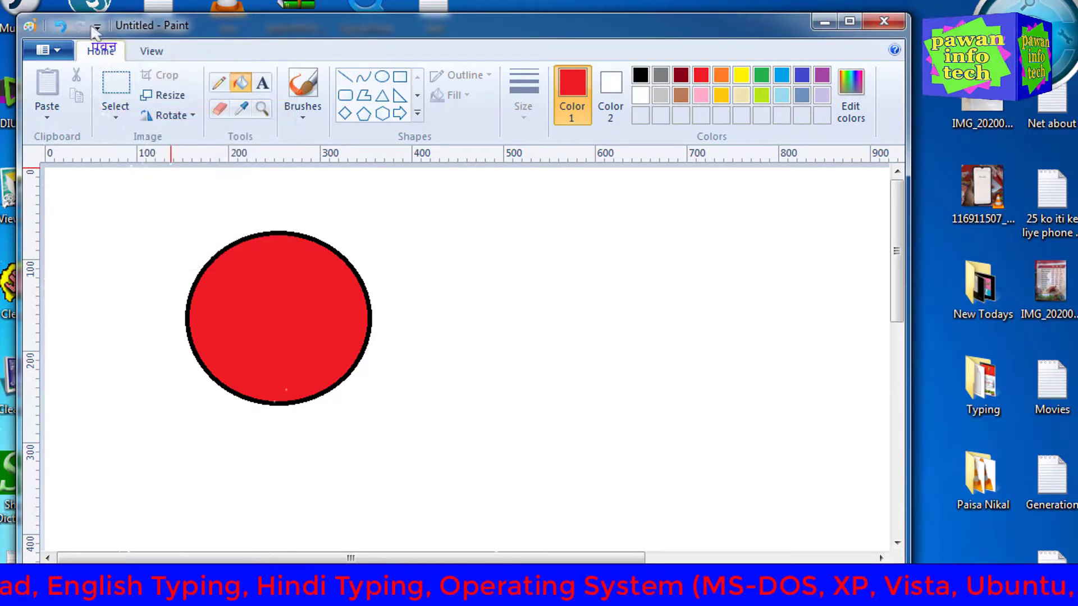
click(48, 52)
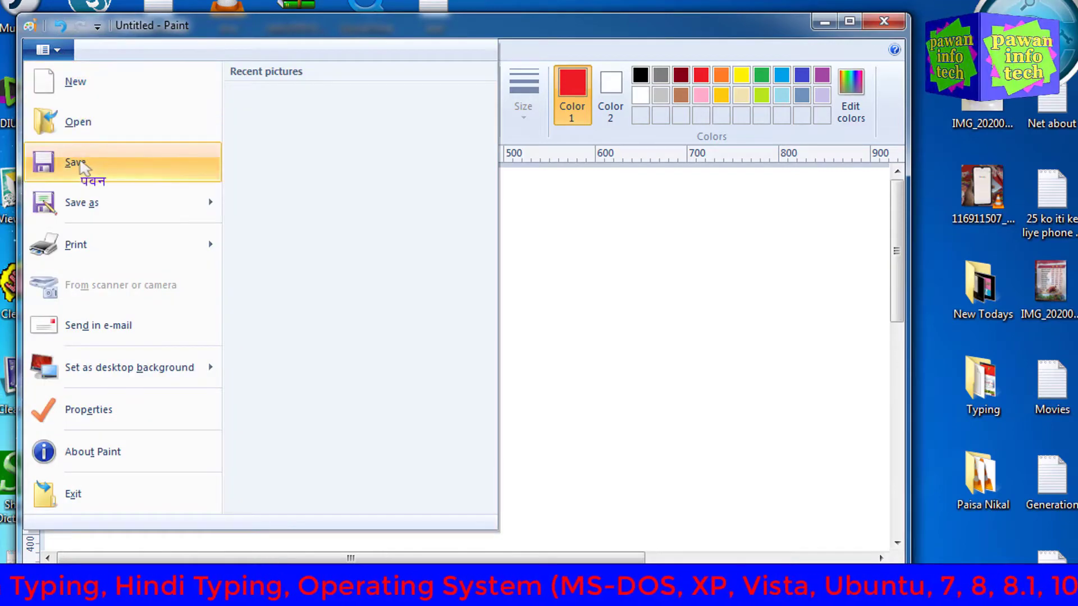
click(80, 161)
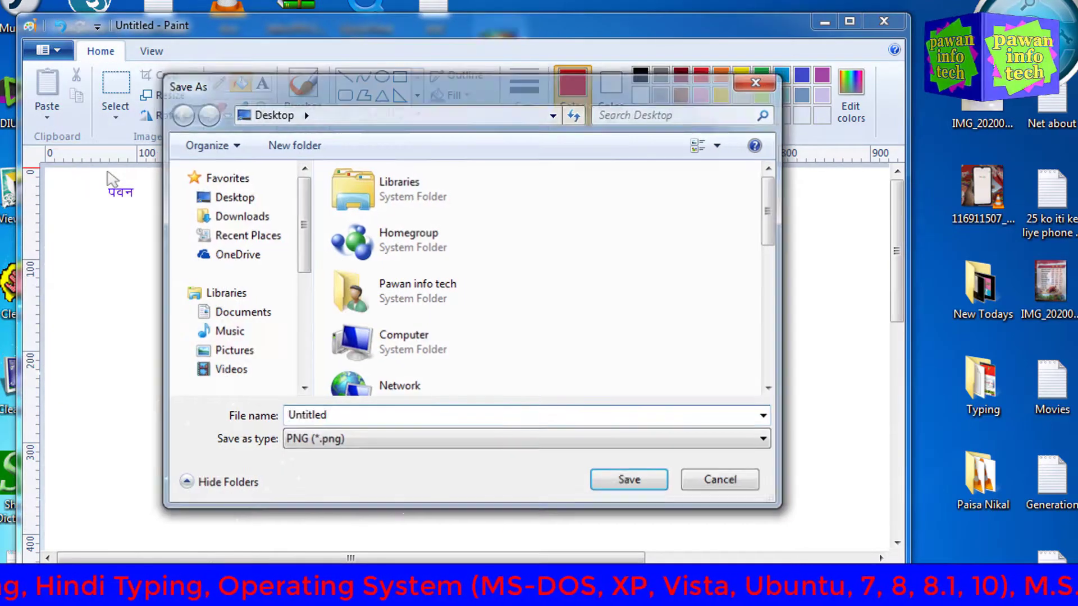
key(Escape)
- Bring up File > Save again and cancel the Save As dialog
click(62, 50)
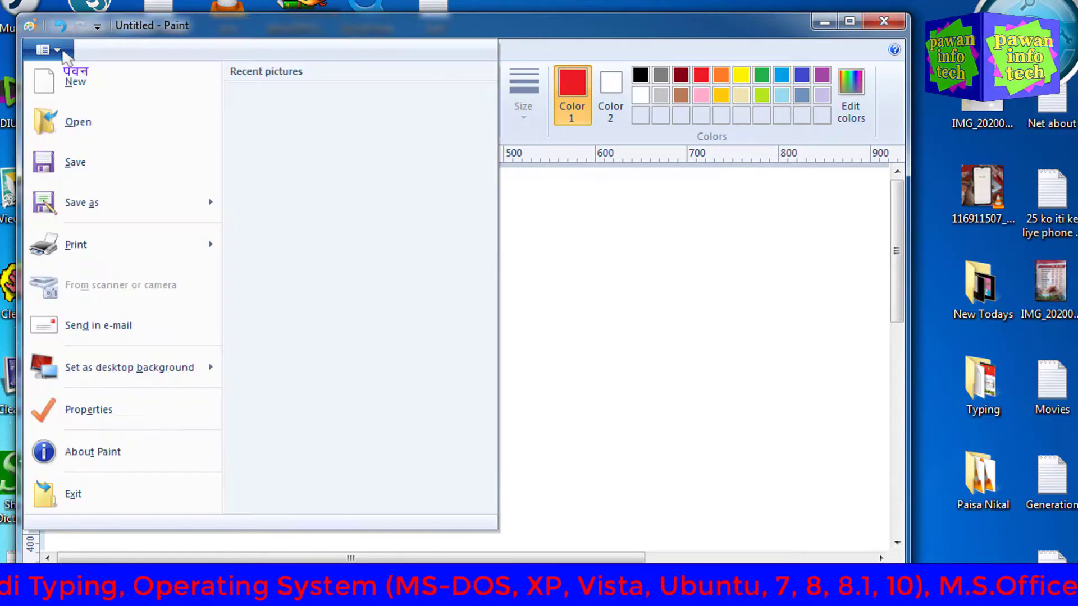
click(79, 162)
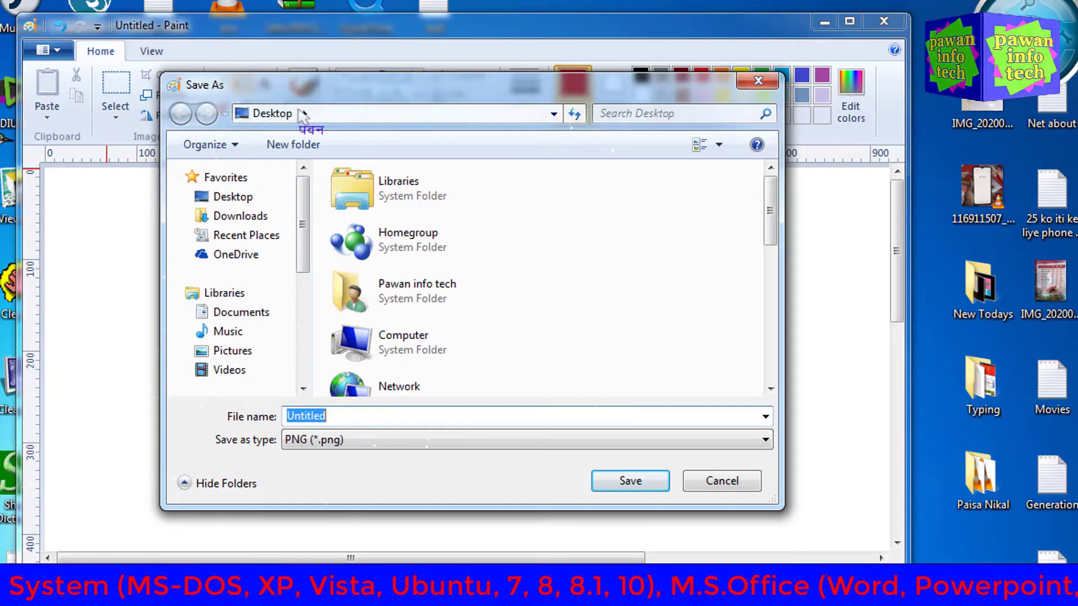
click(747, 486)
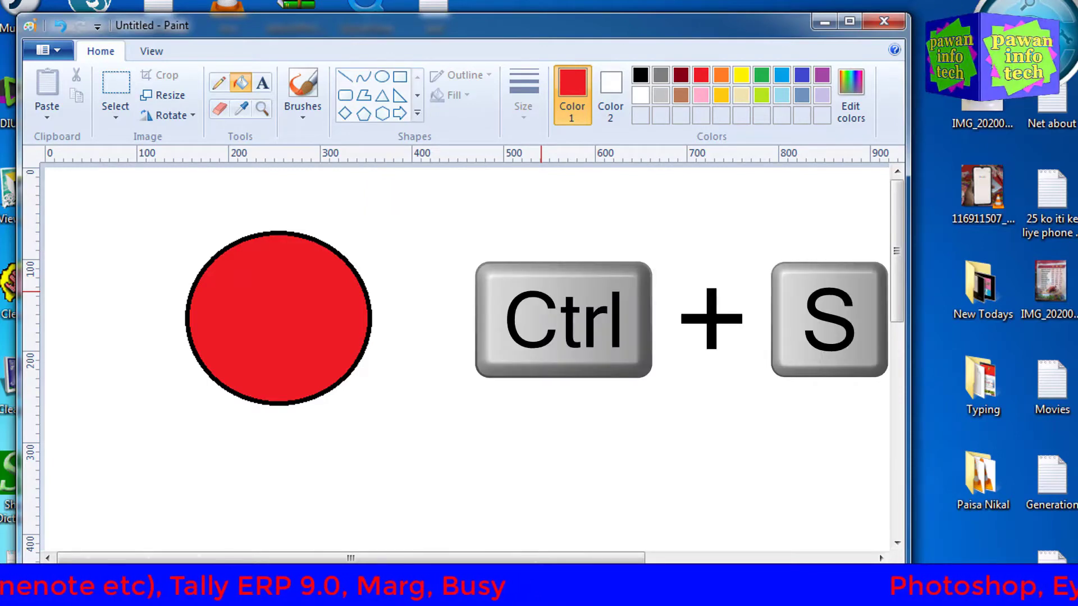
- Save the drawing to the Desktop under the name 'pawan info tech II'
key(ctrl+s)
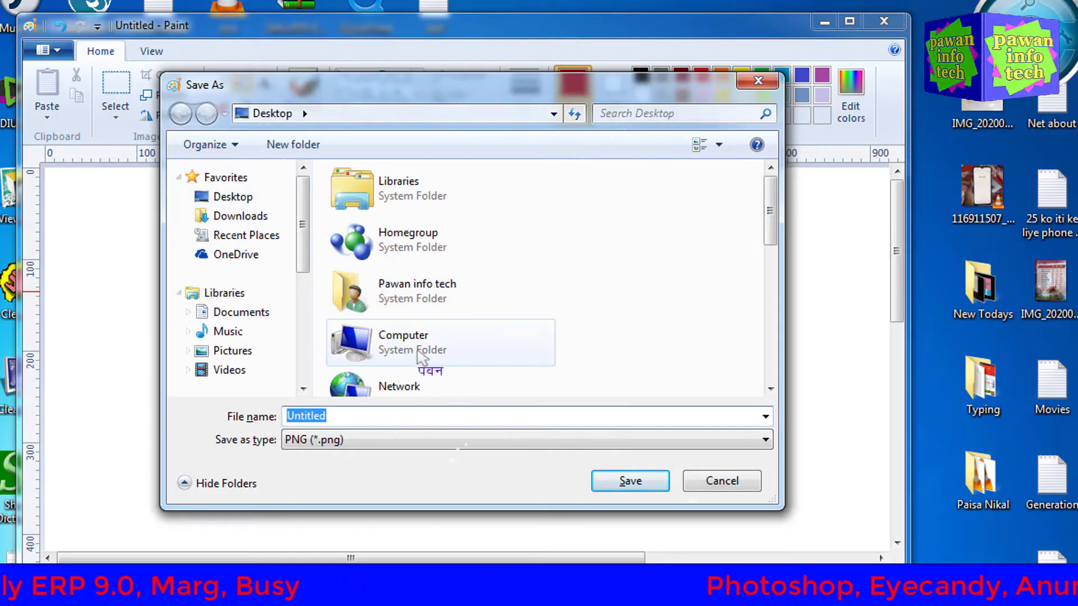
mouse_move(236, 278)
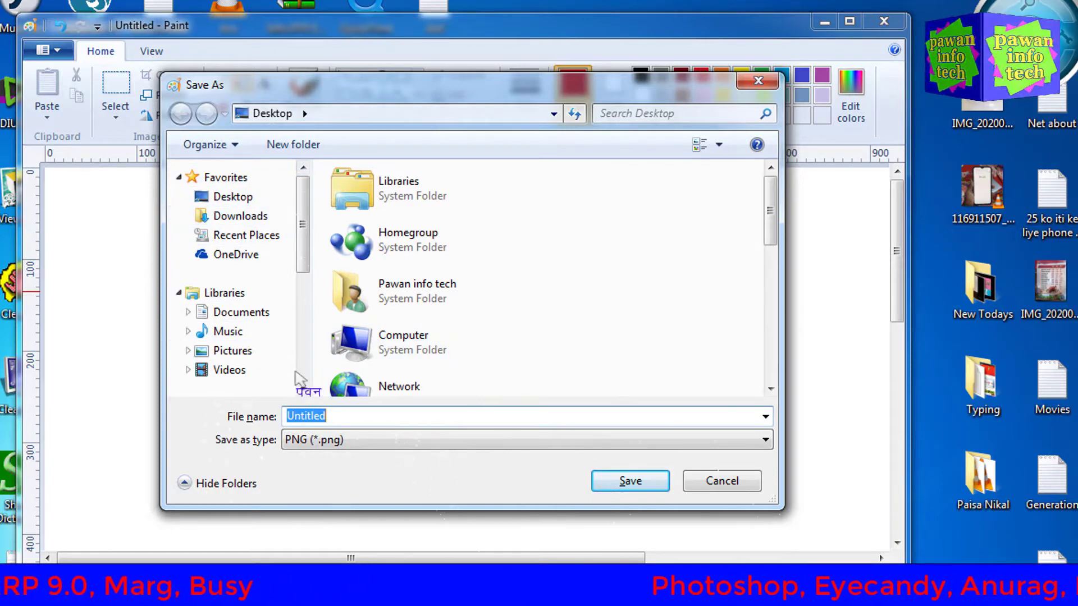
click(234, 197)
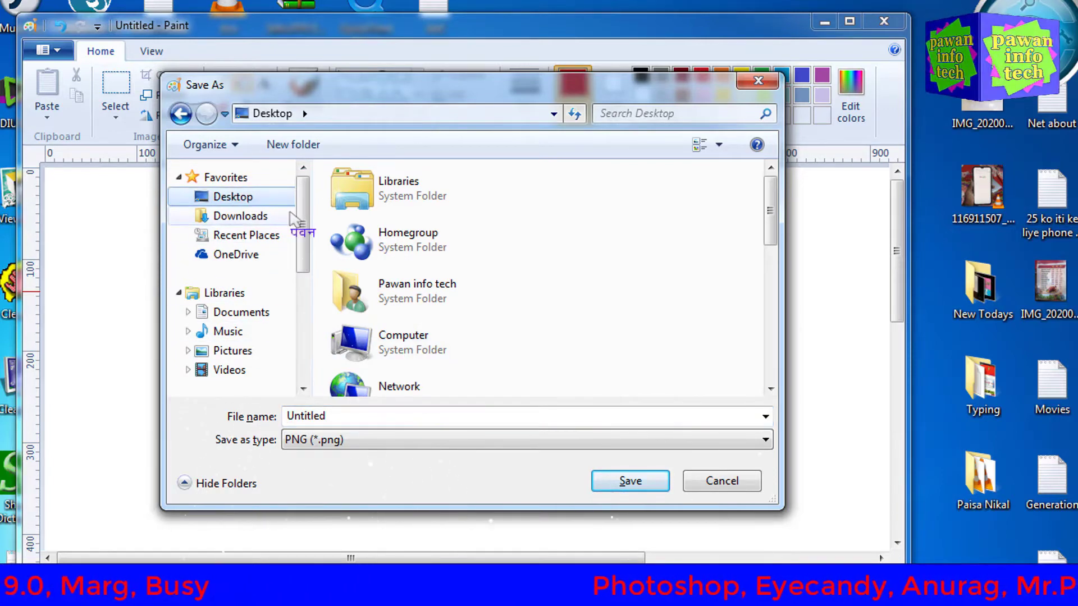
double_click(298, 421)
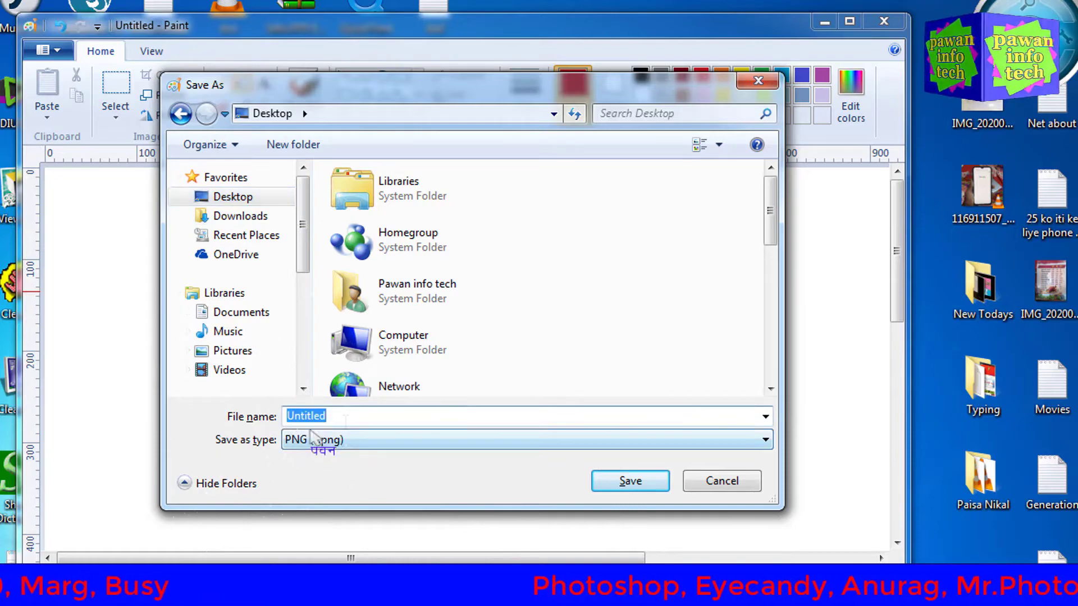
text(p)
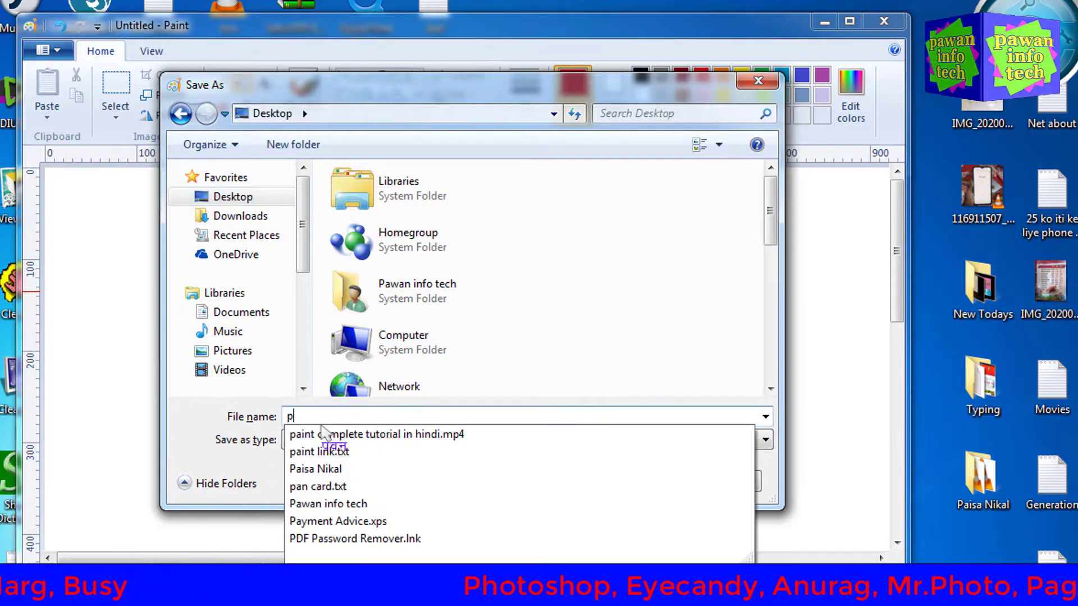
text(a)
text(wan inf)
text(o)
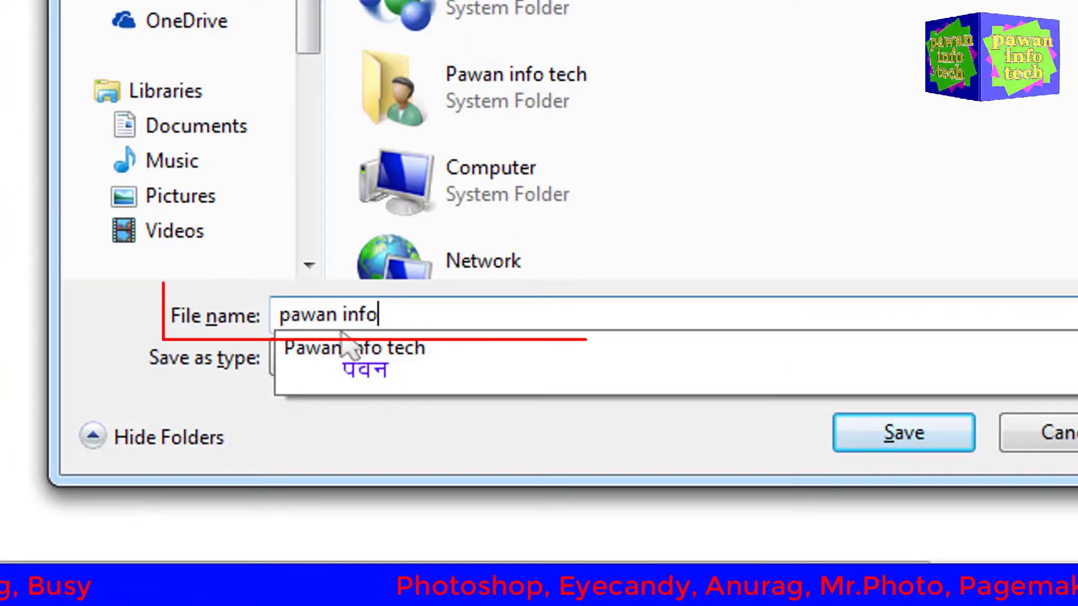
text( tech II)
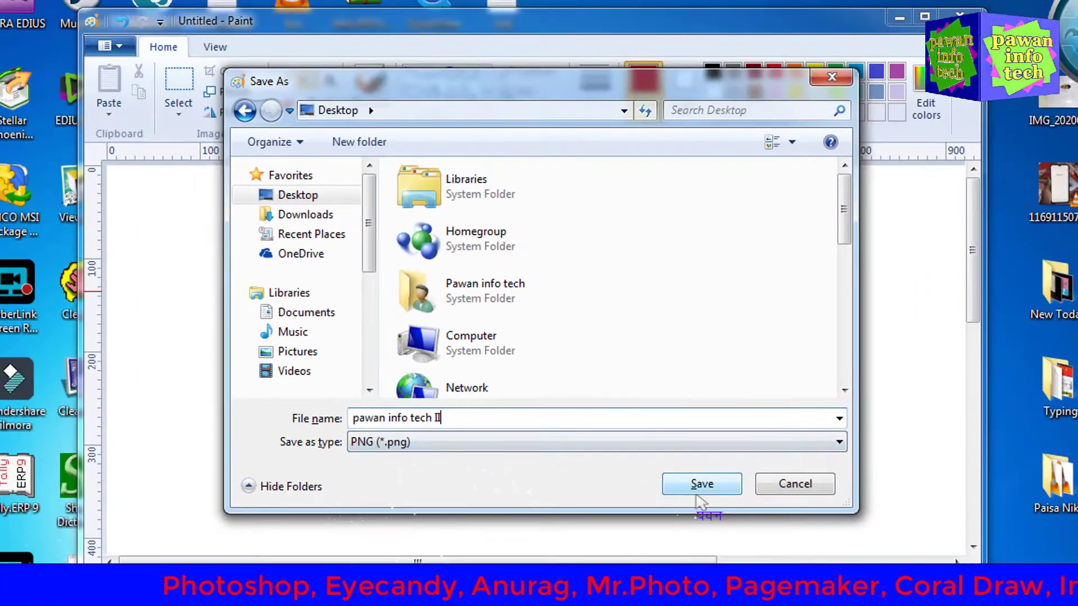
click(700, 484)
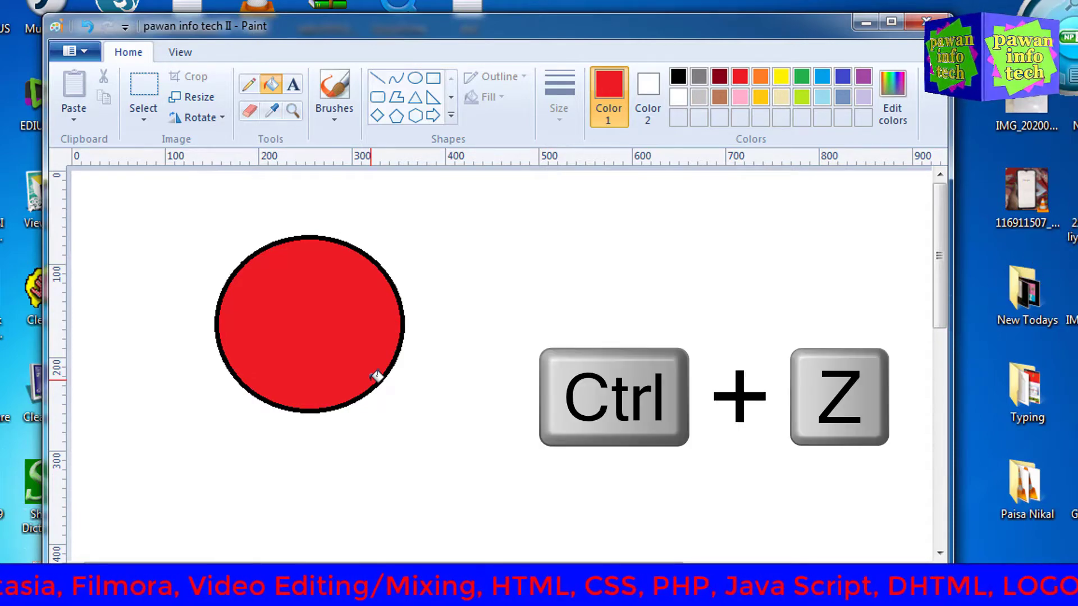
key(ctrl+z)
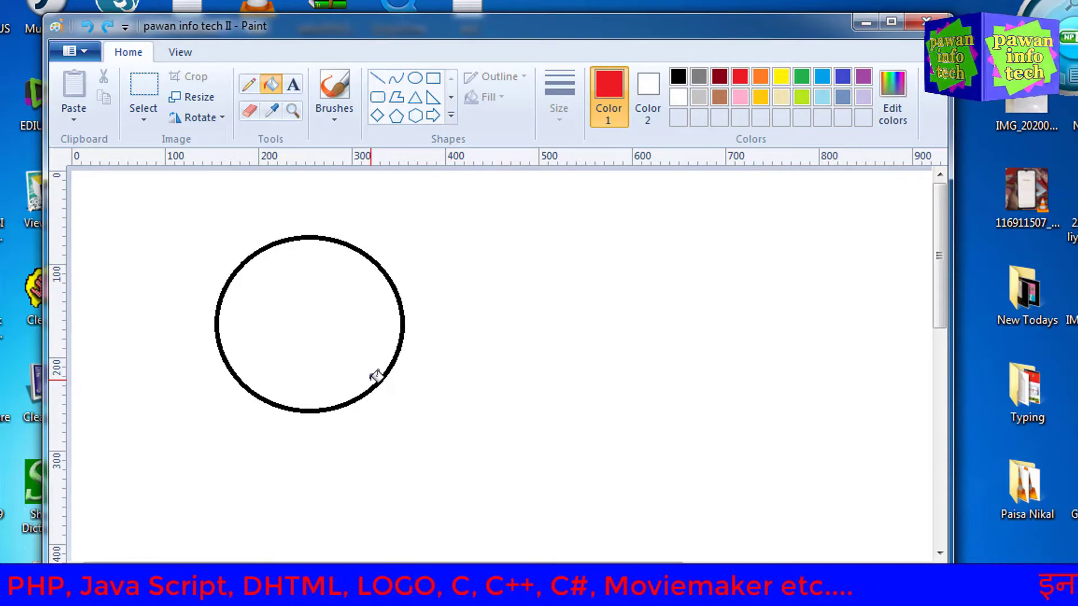
key(ctrl+z)
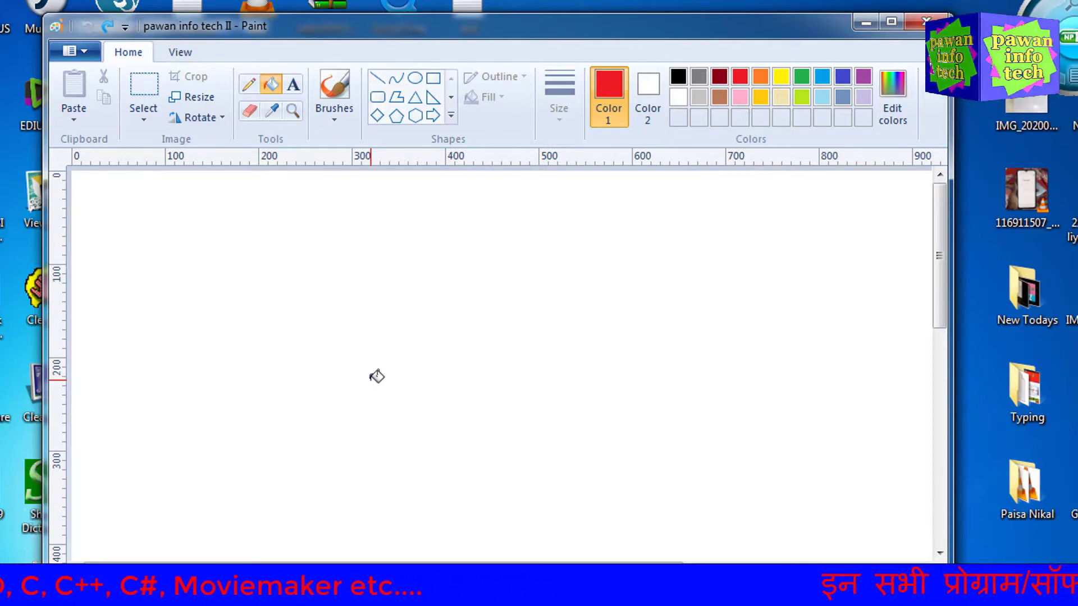
key(ctrl+y)
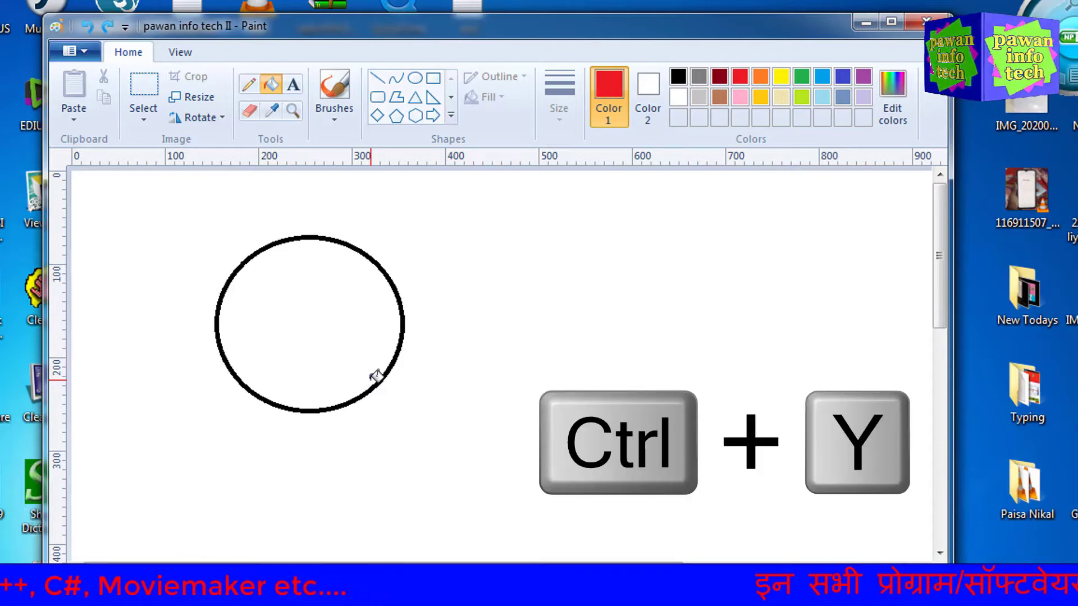
key(ctrl+y)
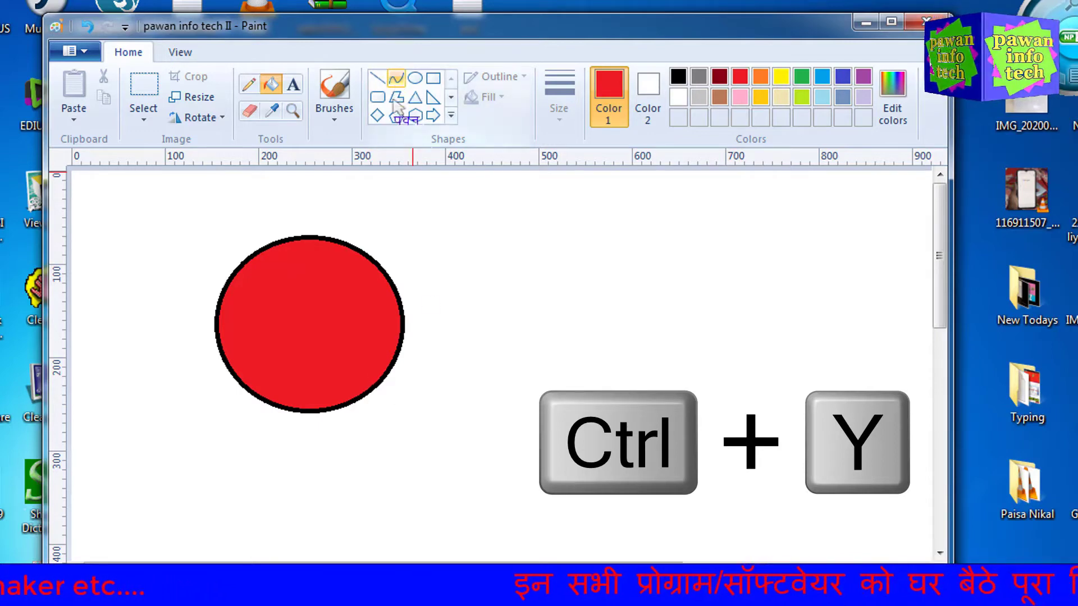
- Draw eleven red ovals scattered around the red circle with the Oval tool
click(415, 78)
drag(129, 209, 182, 273)
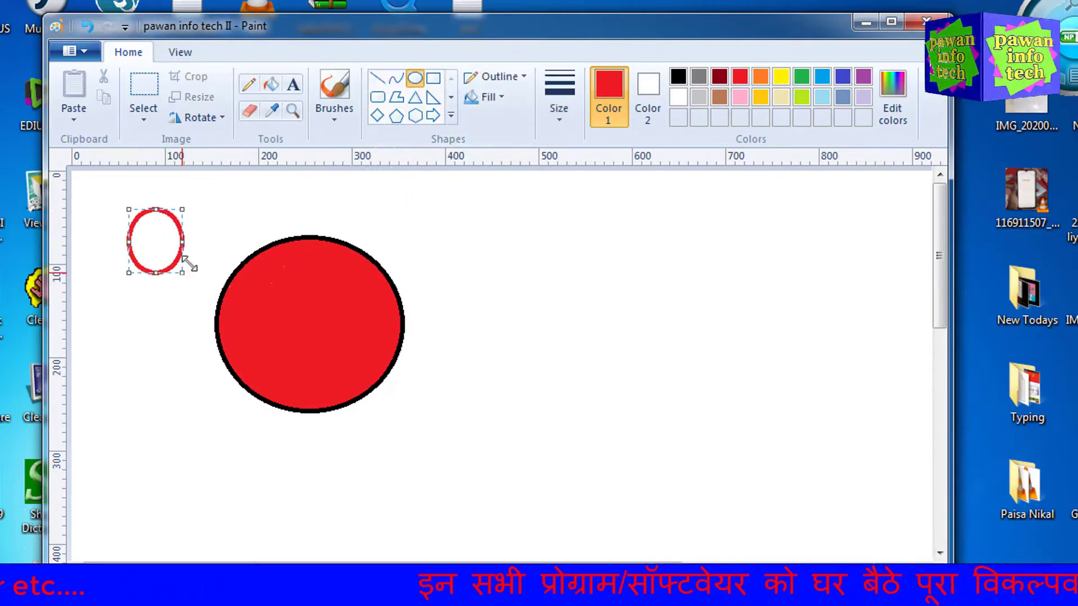
drag(294, 203, 382, 267)
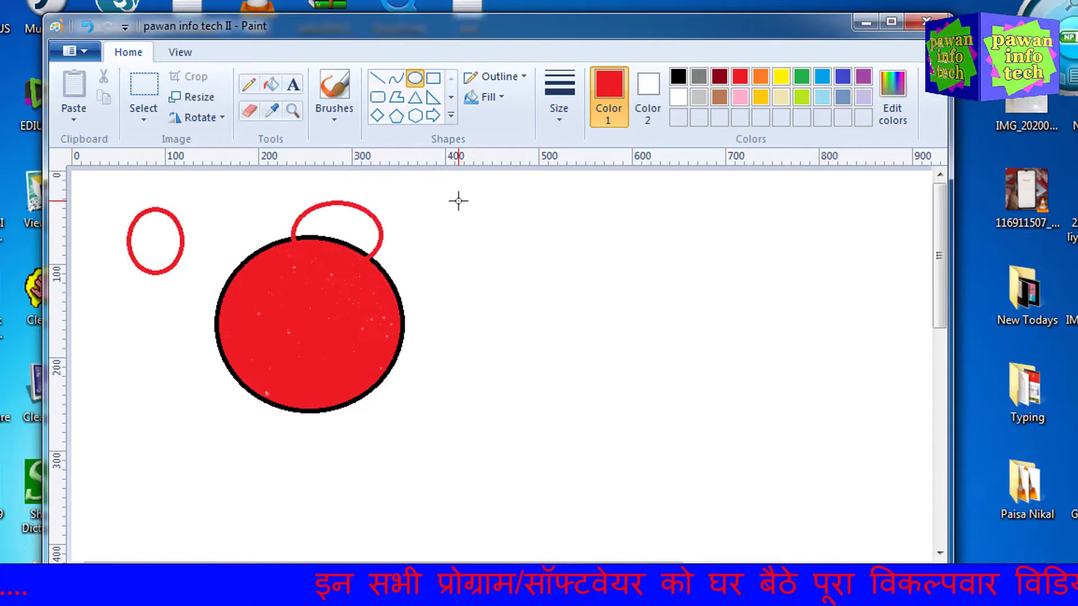
drag(442, 204, 516, 288)
drag(550, 214, 666, 331)
drag(717, 214, 813, 335)
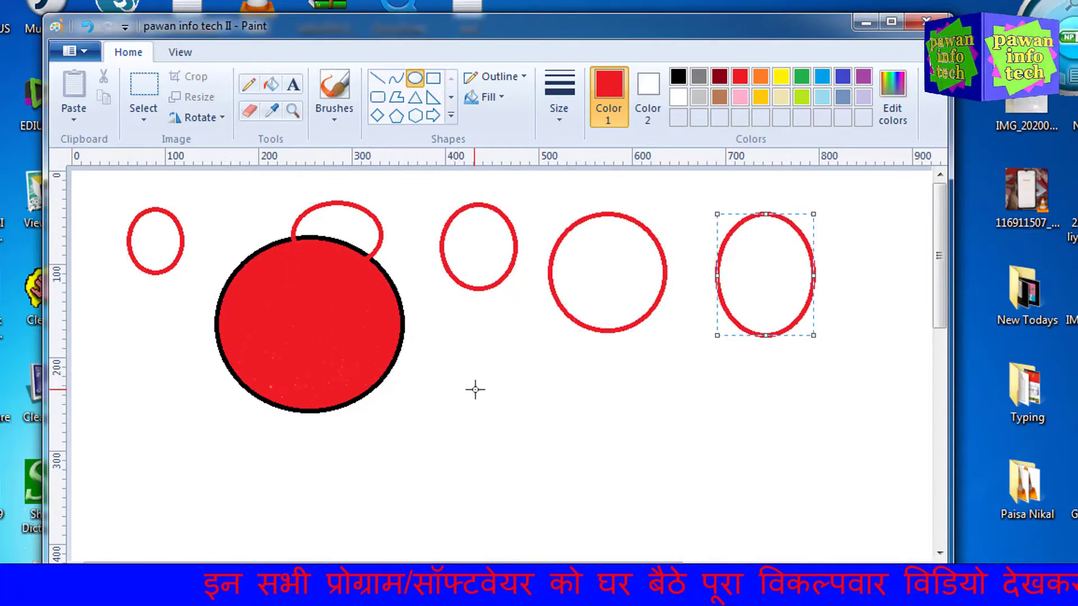
drag(474, 388, 630, 500)
drag(318, 455, 422, 526)
drag(113, 419, 199, 525)
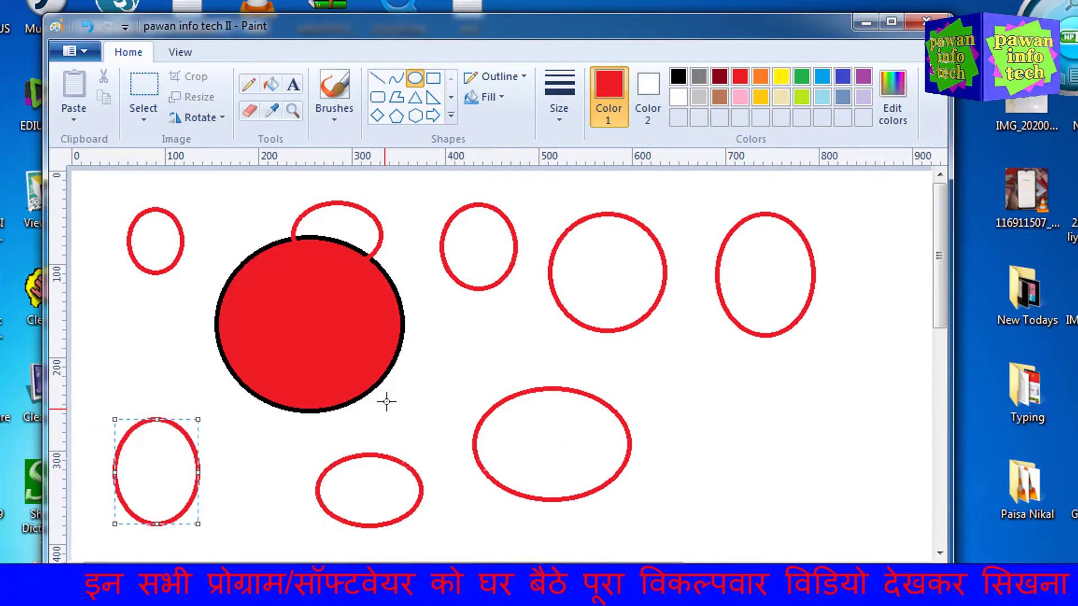
drag(428, 325, 498, 396)
drag(663, 356, 782, 487)
drag(823, 379, 918, 520)
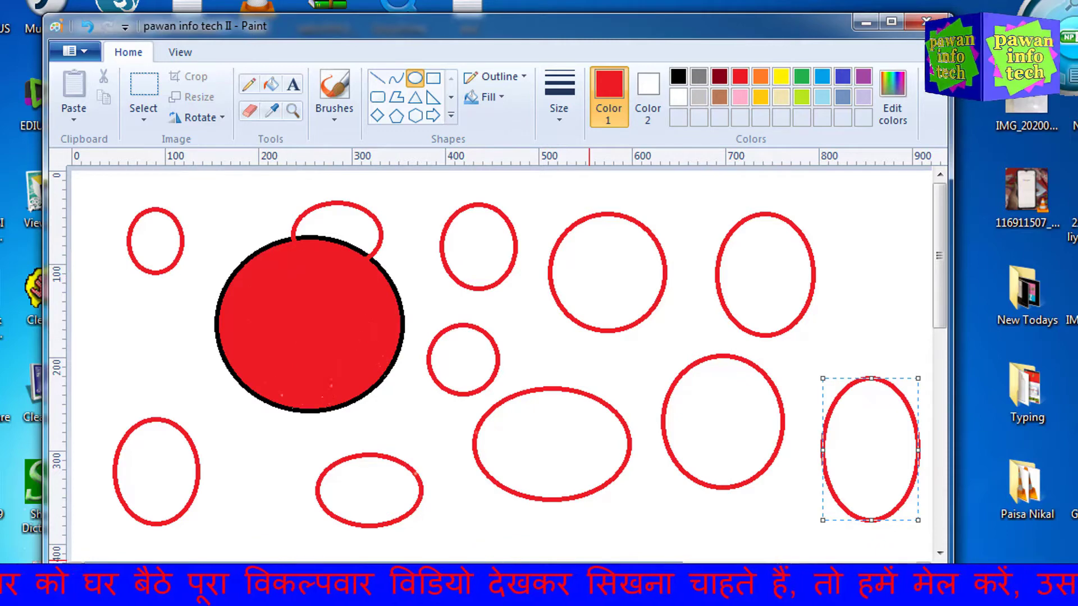
- Undo the last two ovals with Ctrl+Z, redo them with Ctrl+Y, then undo again
key(ctrl+z)
key(ctrl+z)
key(ctrl+z)
key(ctrl+z)
key(ctrl+z)
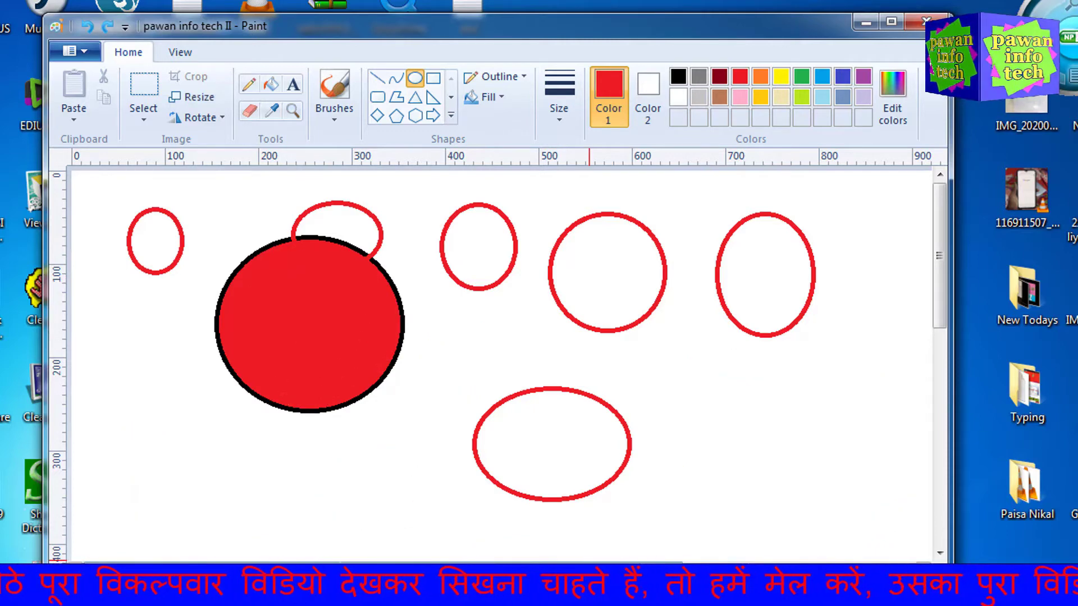
key(ctrl+z)
key(ctrl+z)
key(ctrl+z)
key(ctrl+z)
key(ctrl+z)
key(ctrl+z)
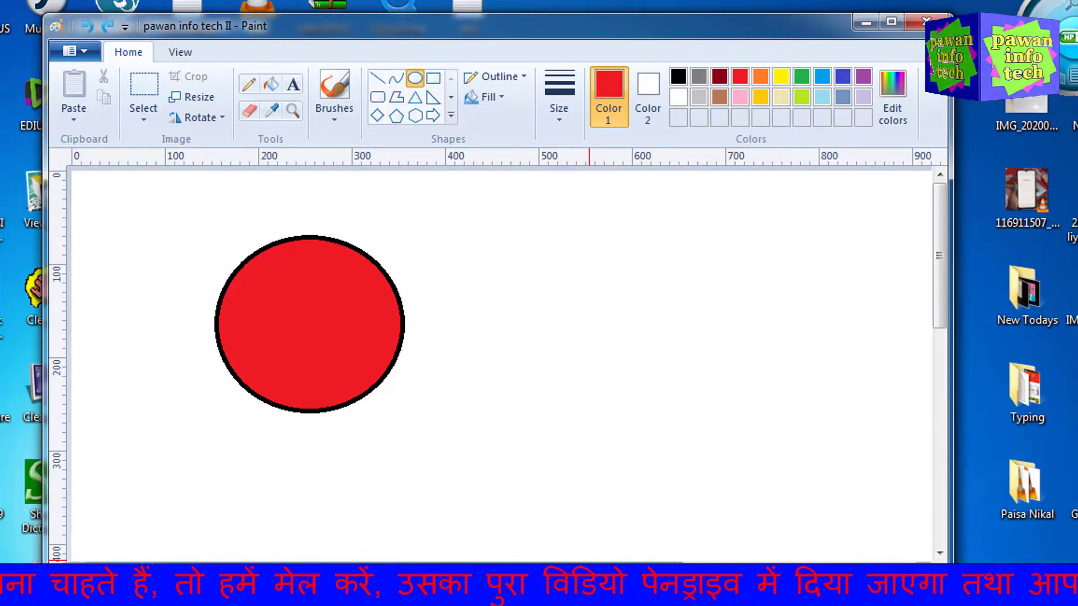
key(ctrl+y)
key(ctrl+y)
key(ctrl+y)
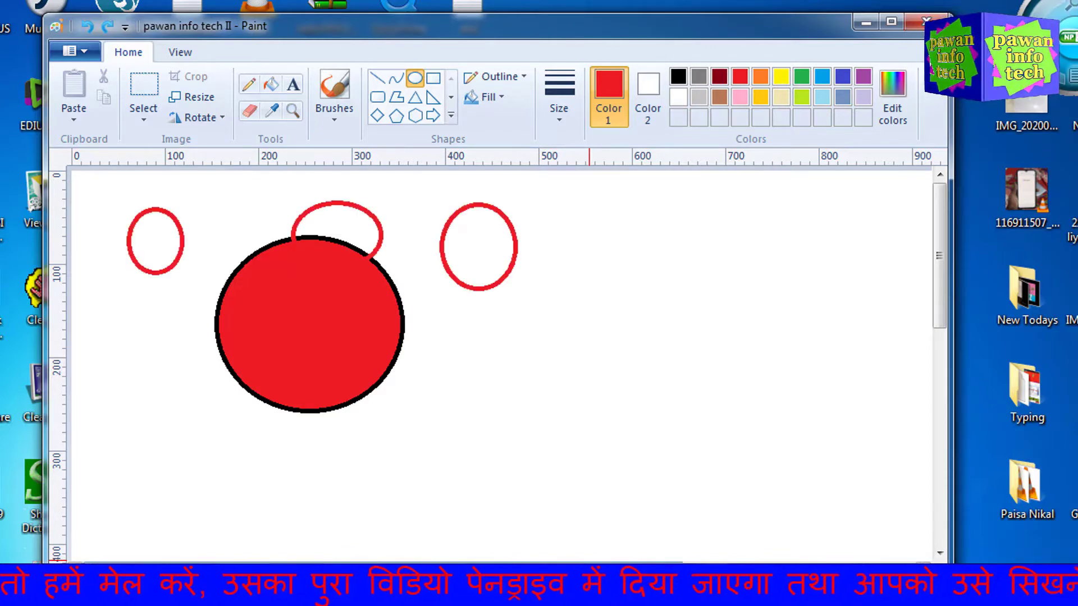
key(ctrl+y)
key(ctrl+y)
key(ctrl+y)
key(ctrl+y)
key(ctrl+y)
key(ctrl+y)
key(ctrl+y)
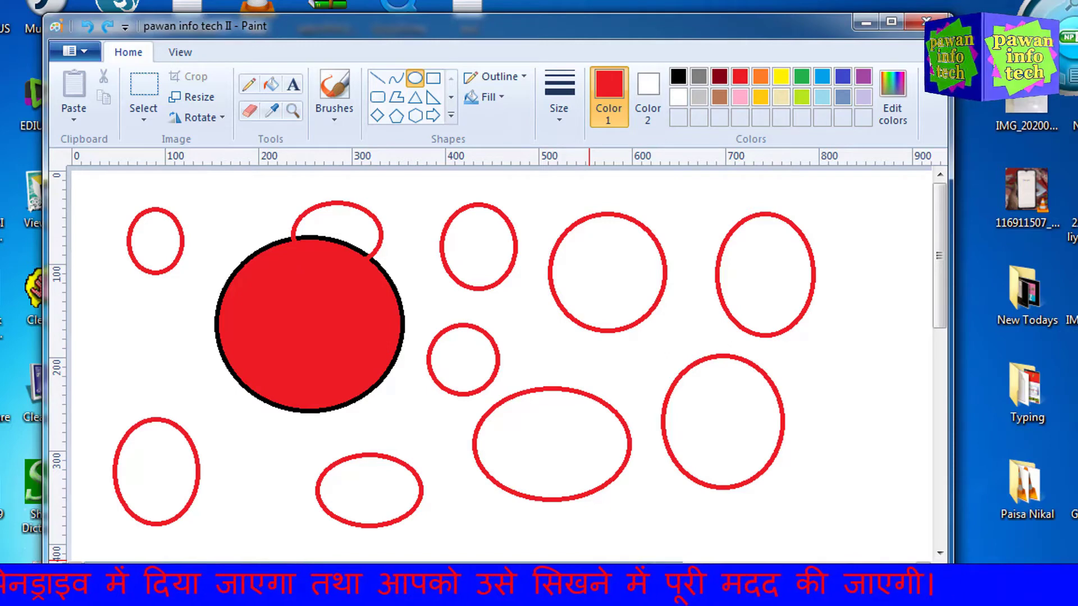
key(ctrl+z)
key(ctrl+z)
key(ctrl+z)
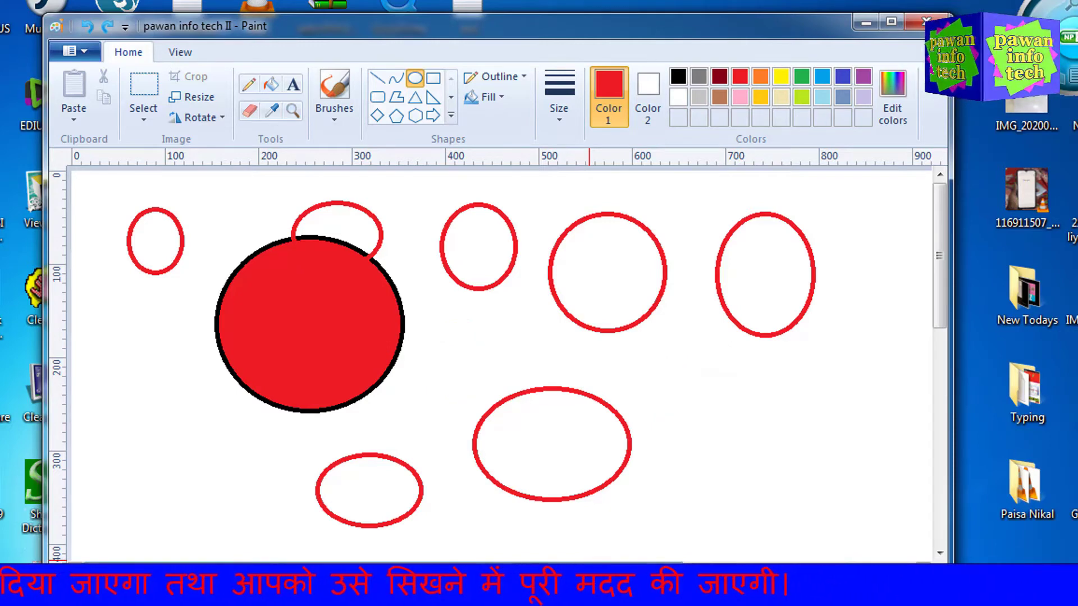
key(ctrl+z)
key(ctrl+z)
key(ctrl+z)
key(ctrl+z)
key(ctrl+z)
key(ctrl+z)
key(ctrl+z)
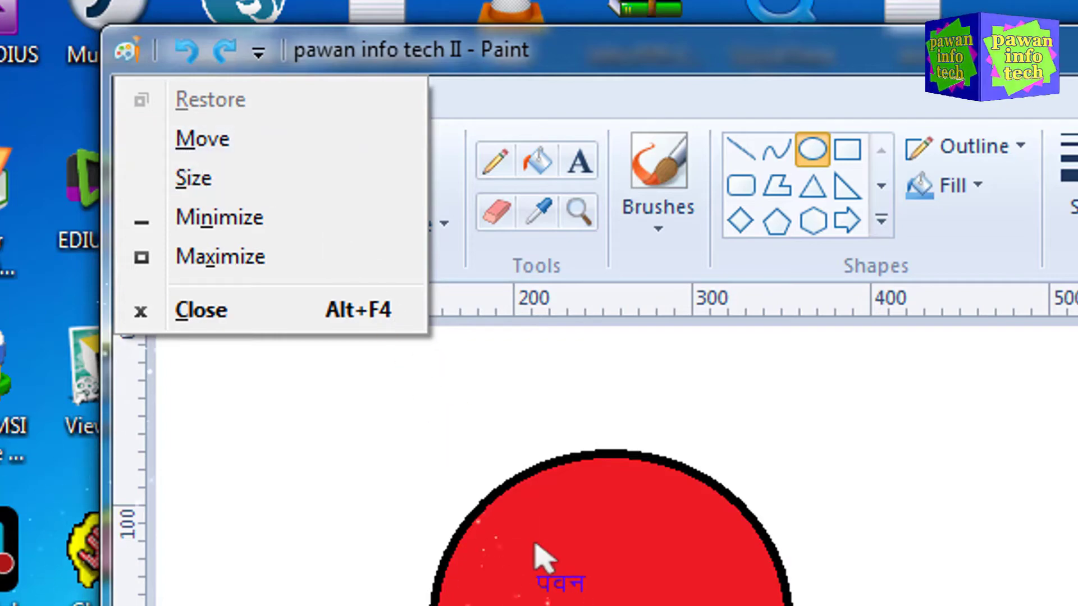
- Choose Move from the window menu with the M key
key(m)
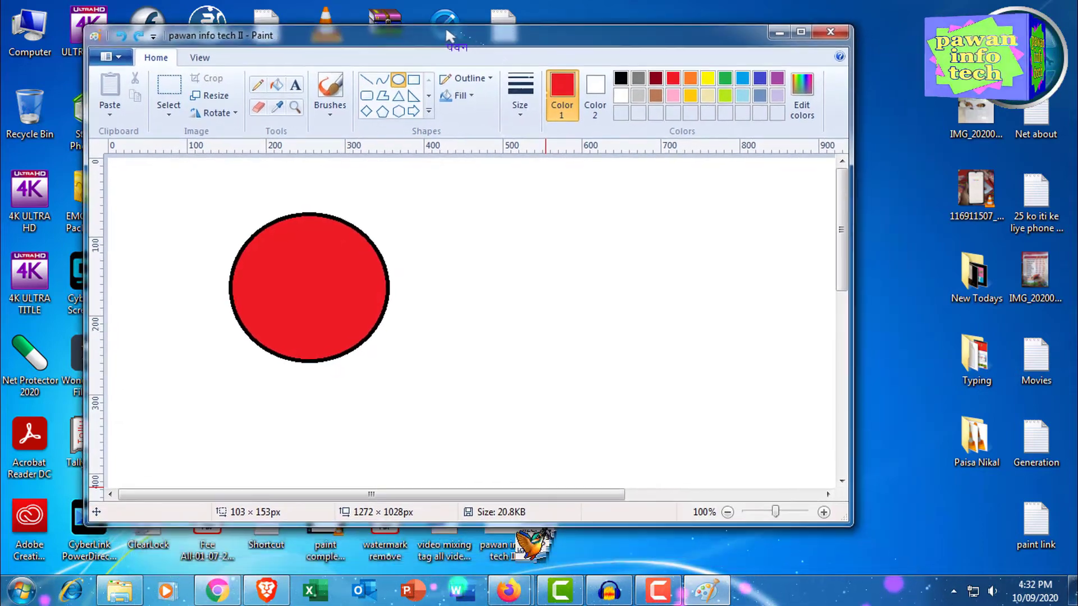
- Drag the Paint window to a new spot, then choose Size from the Alt+Space menu
drag(448, 33, 682, 76)
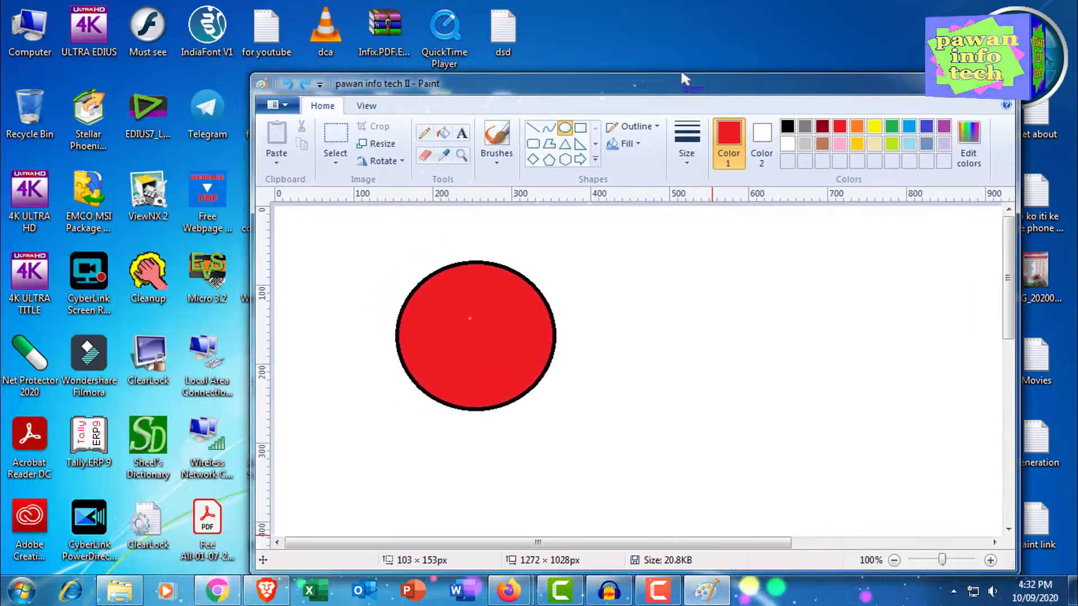
mouse_move(683, 79)
mouse_down()
mouse_move(509, 97)
mouse_move(513, 76)
mouse_up()
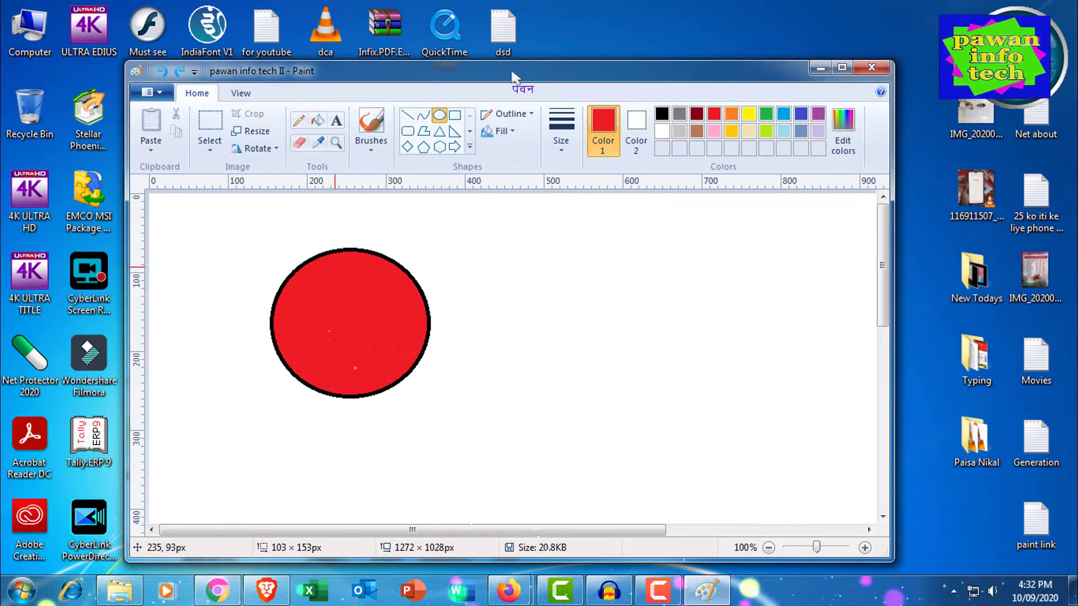
key(alt+space)
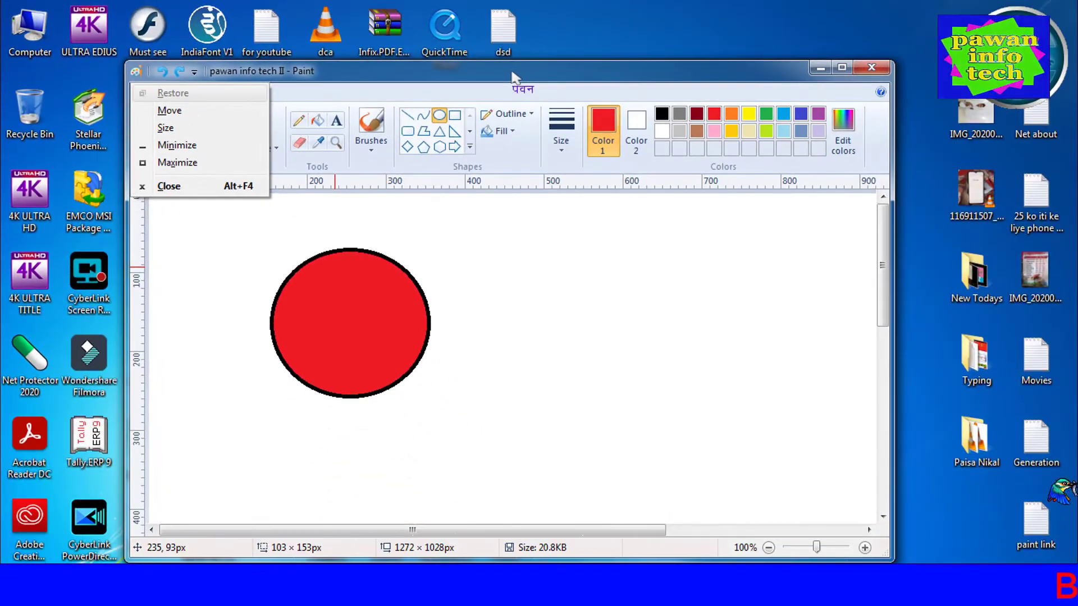
key(s)
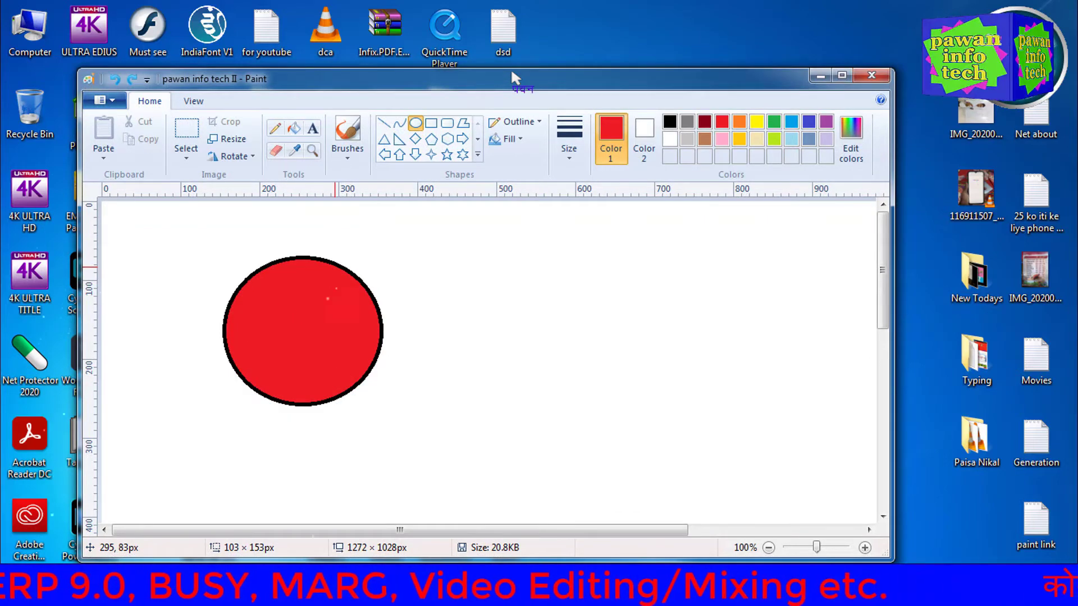
- Minimise Paint using Alt+Space followed by N
key(alt+space)
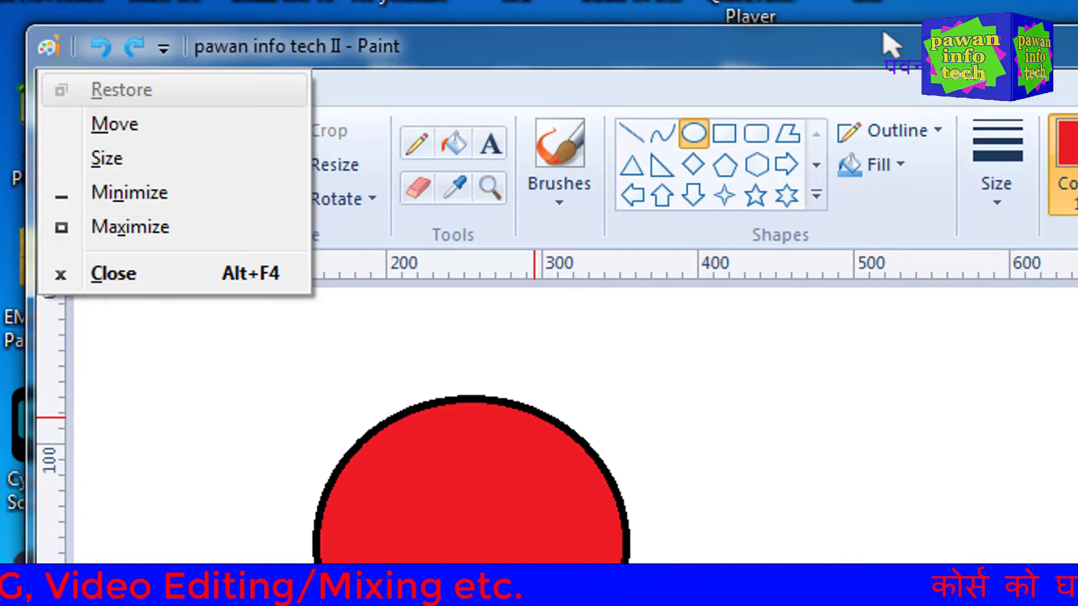
key(n)
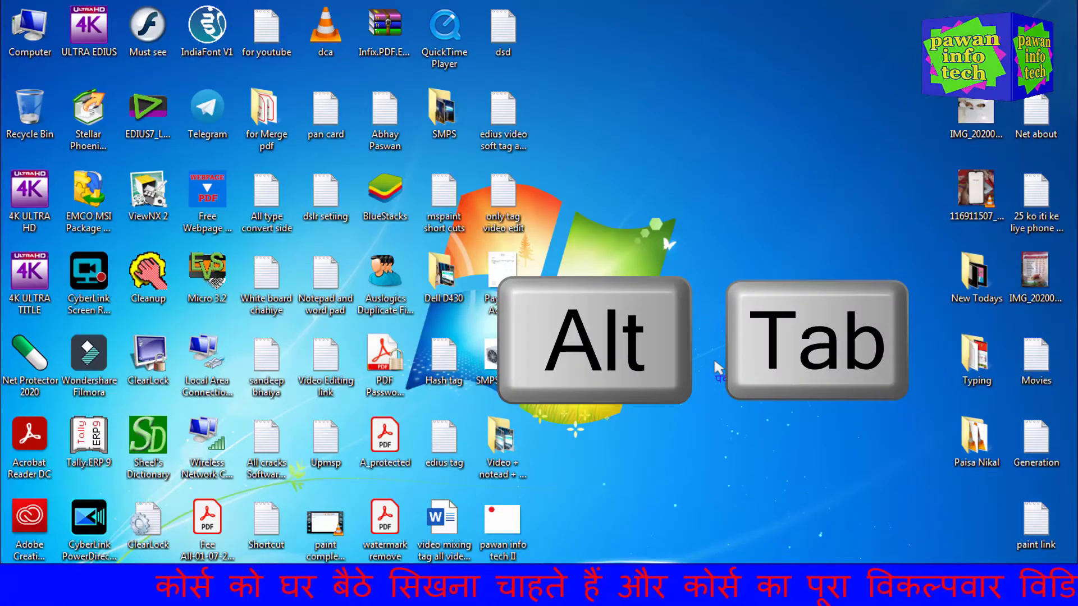
- Cycle Alt+Tab through Chrome, Audacity, Camtasia, Brave, Firefox and Downloads, releasing on Paint
key(alt+Tab)
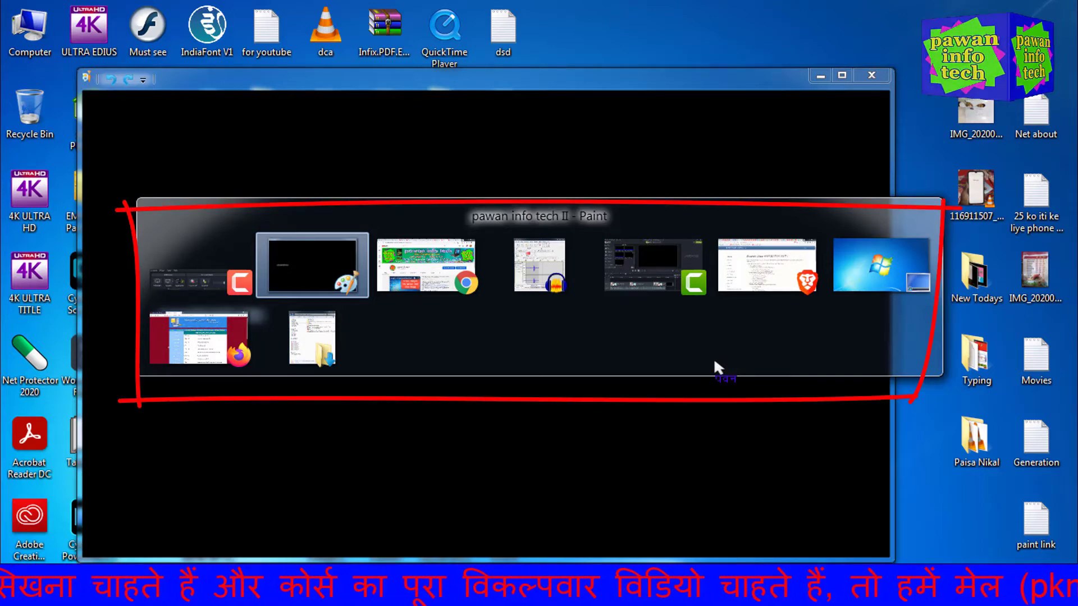
key(alt+Tab)
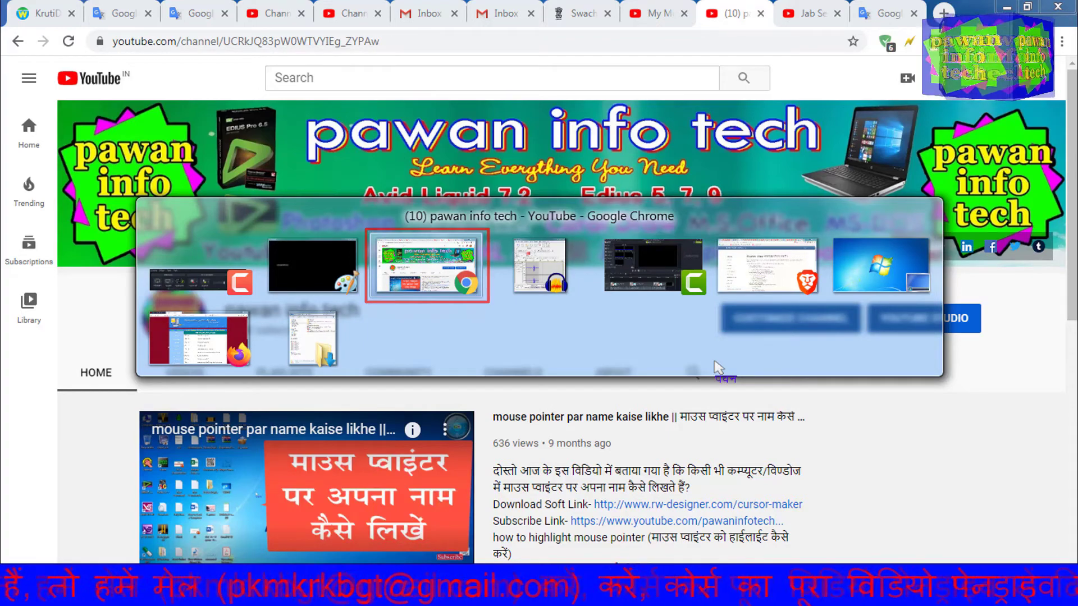
key(alt+Tab)
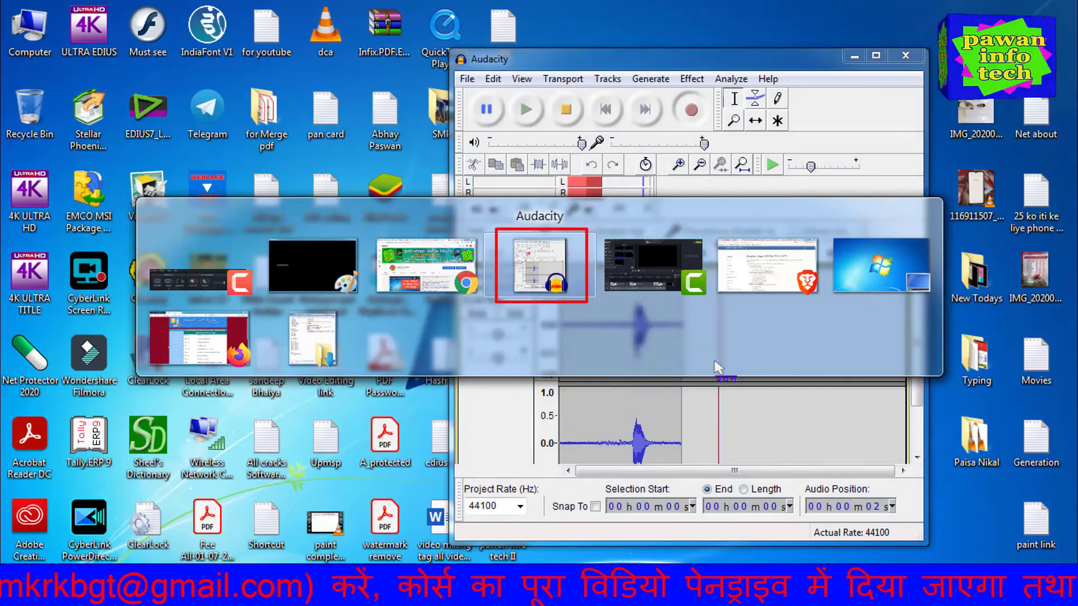
key(alt+Tab)
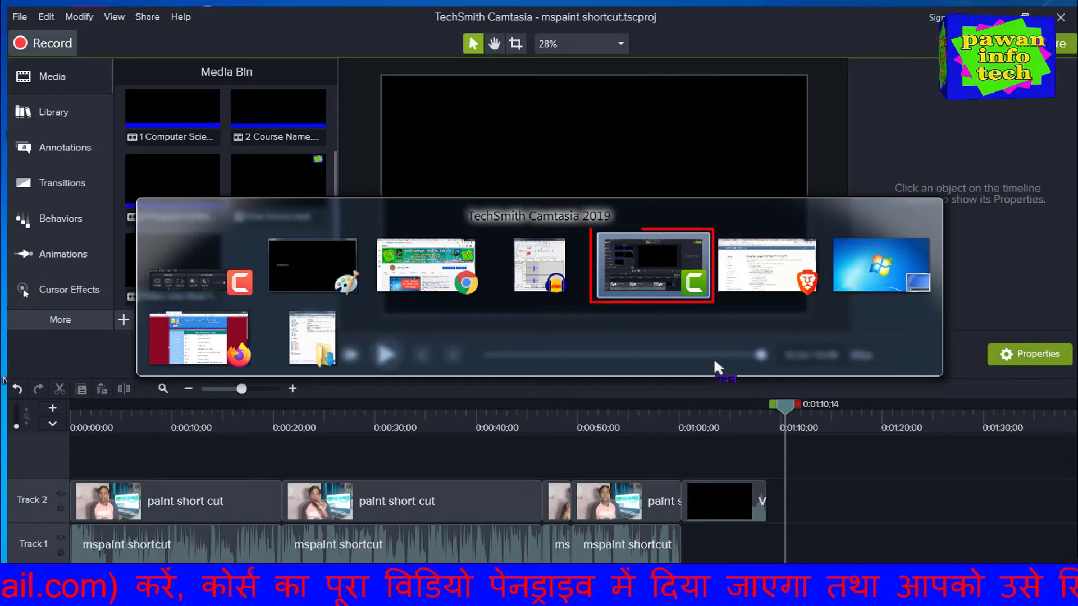
key(alt+Tab)
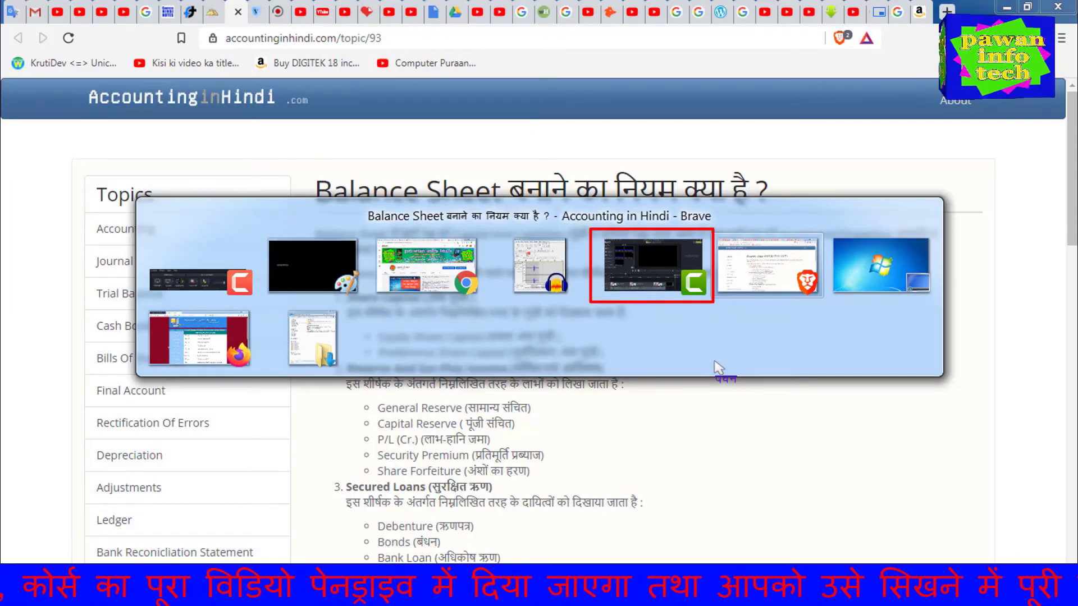
key(alt+Tab)
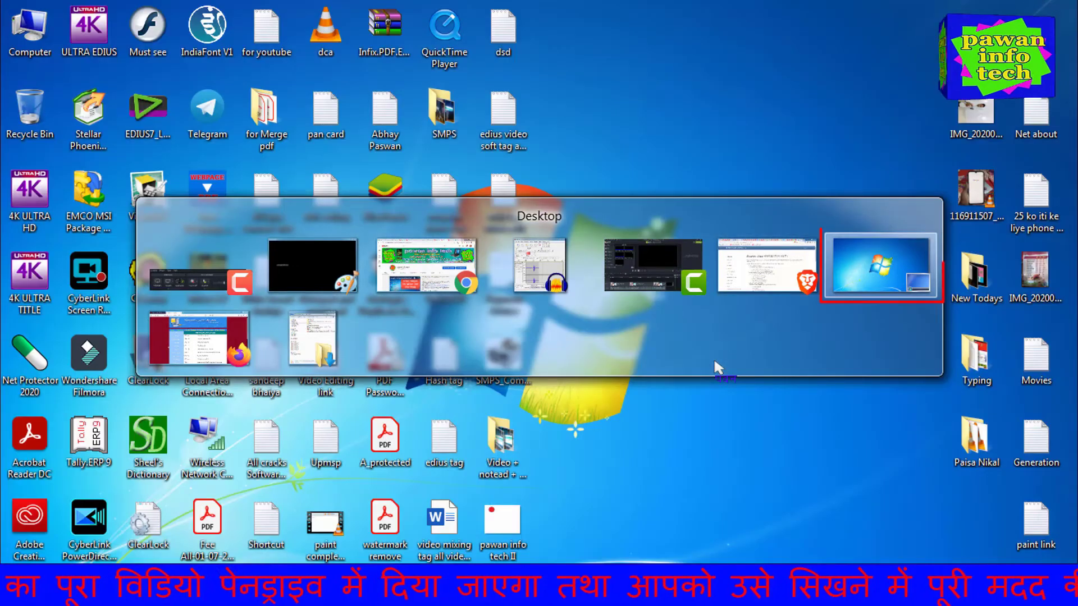
key(alt+Tab)
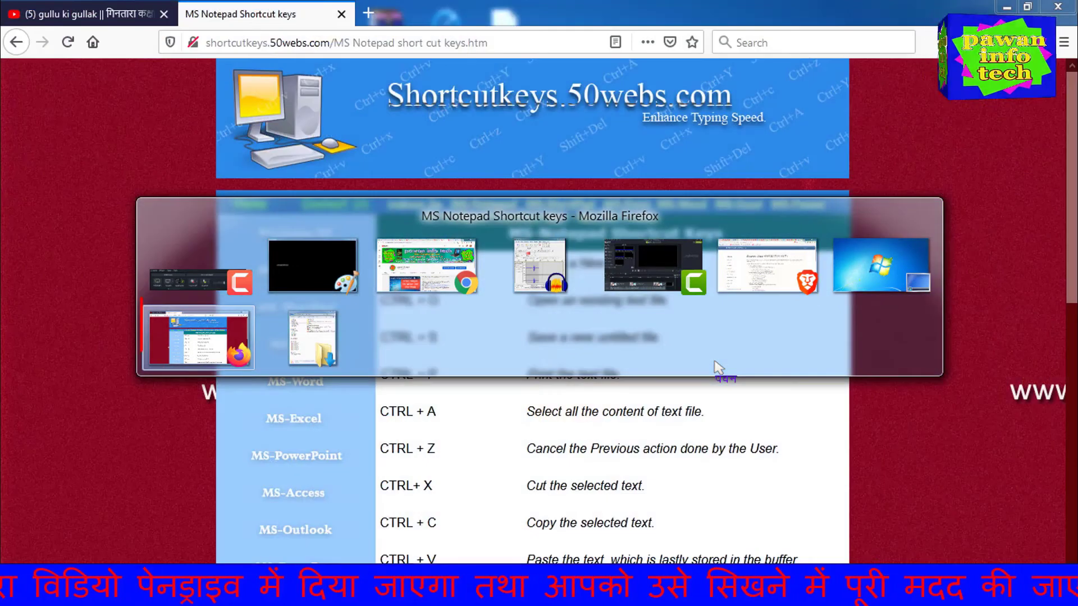
key(alt+Tab)
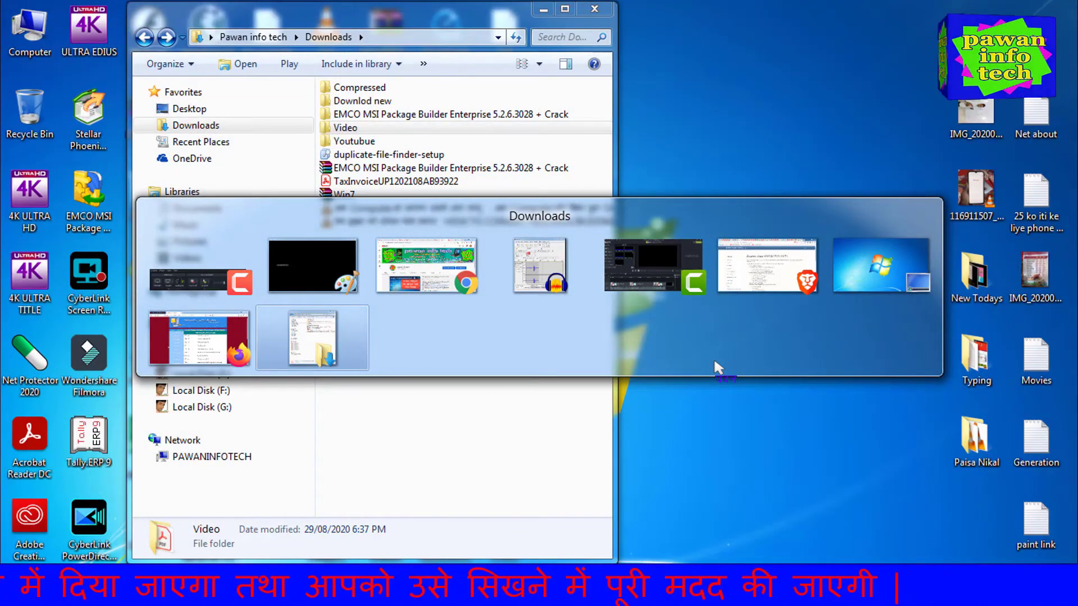
key(alt+Tab)
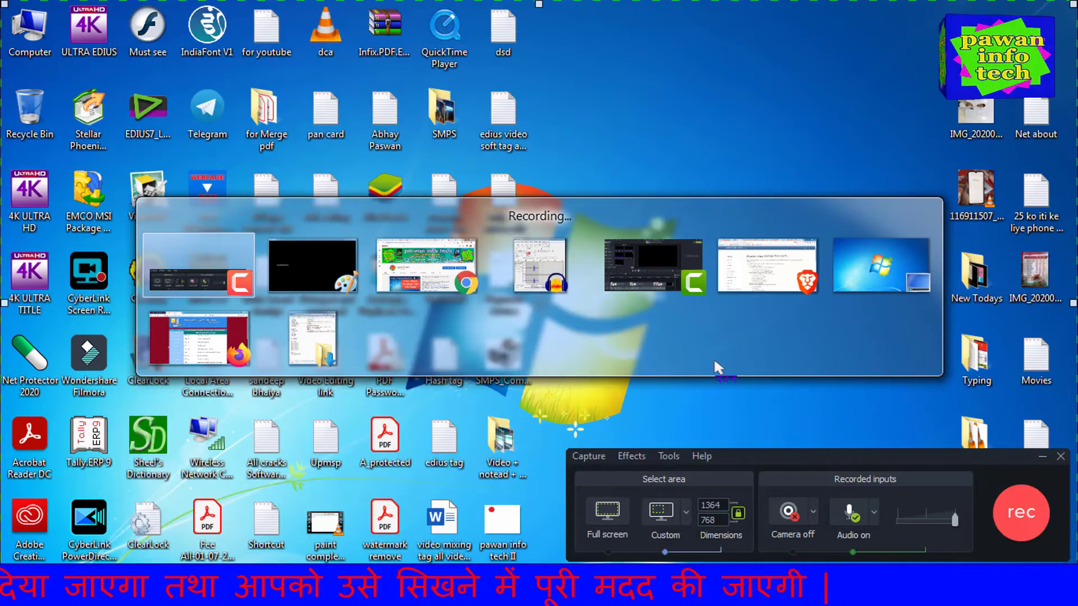
key(alt+Tab)
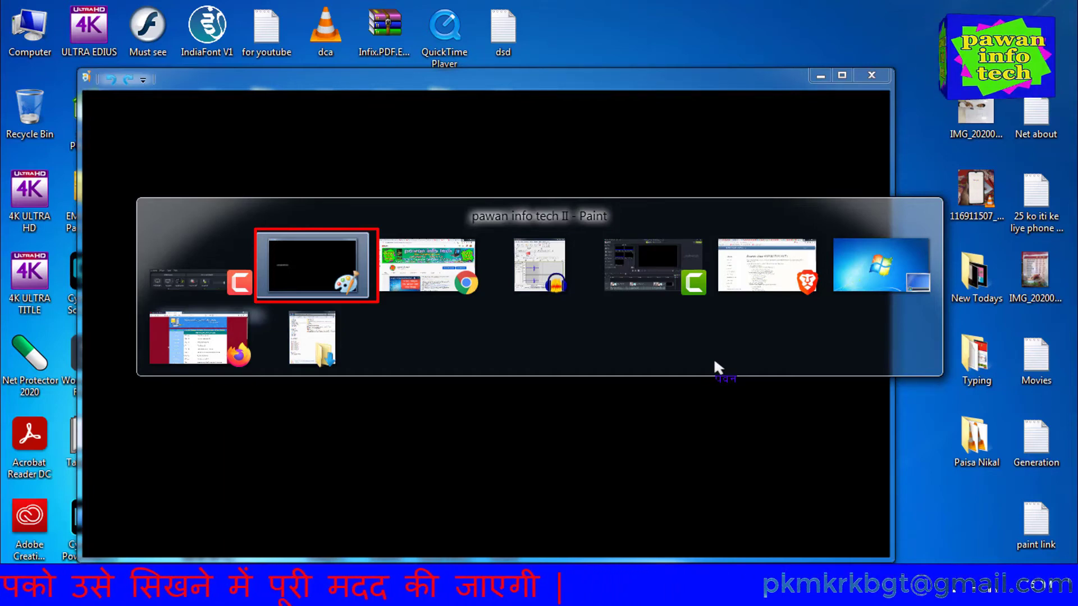
key(alt)
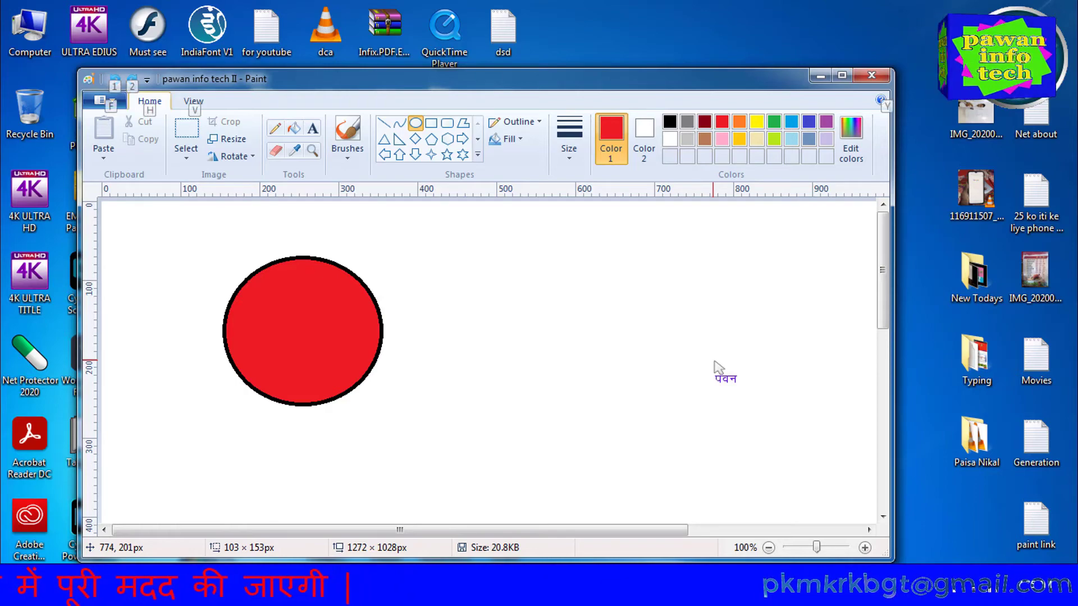
- Maximise Paint with Alt+Space then X, and reopen the window menu
key(alt+space)
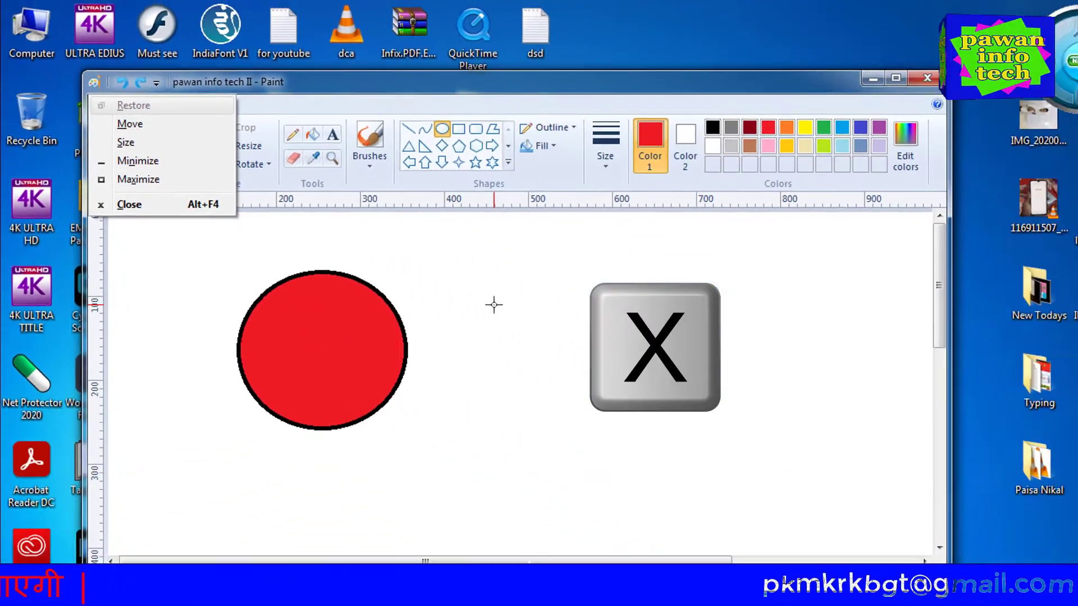
key(x)
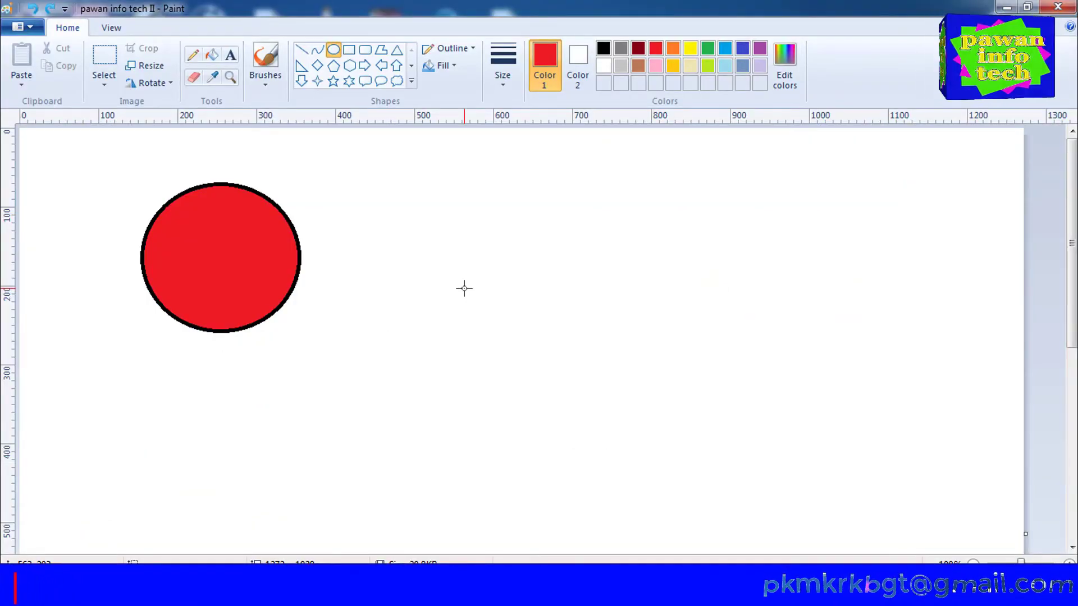
key(alt+space)
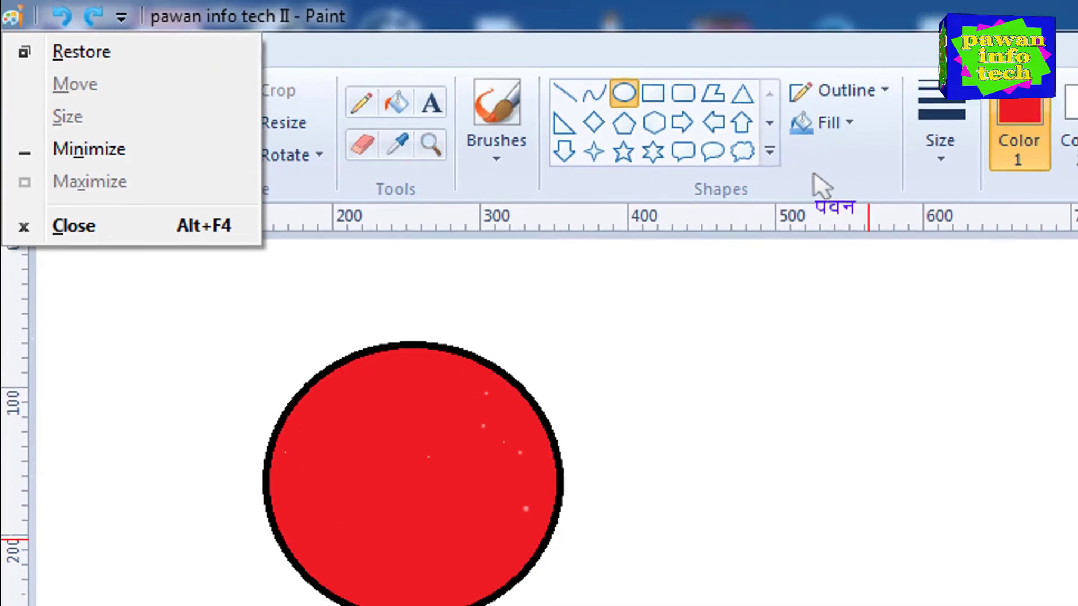
- Restore the Paint window to normal size, then close Paint and save the red-circle drawing
key(r)
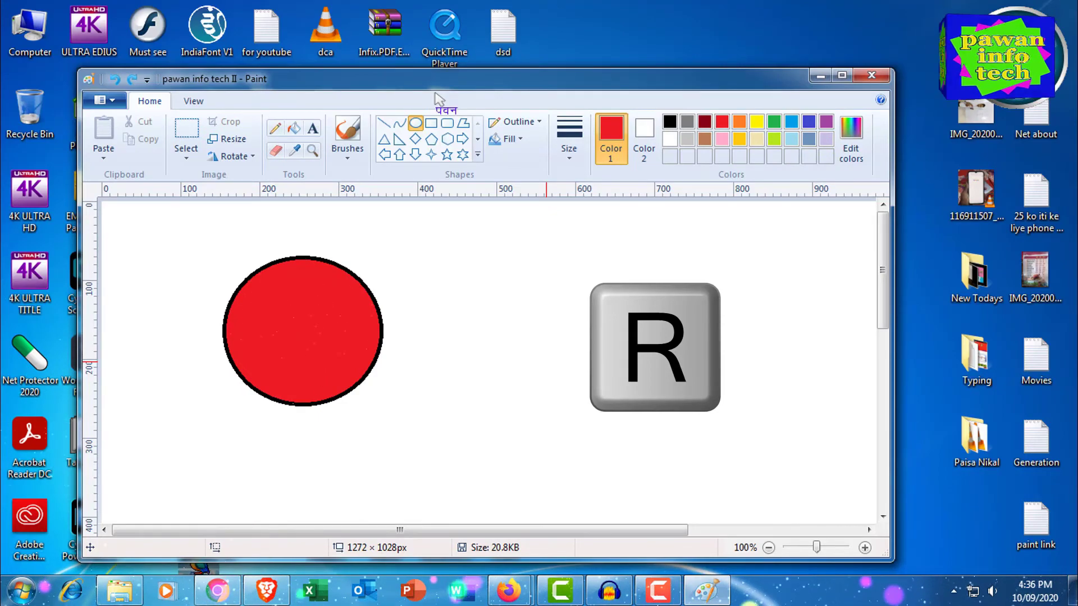
key(alt+space)
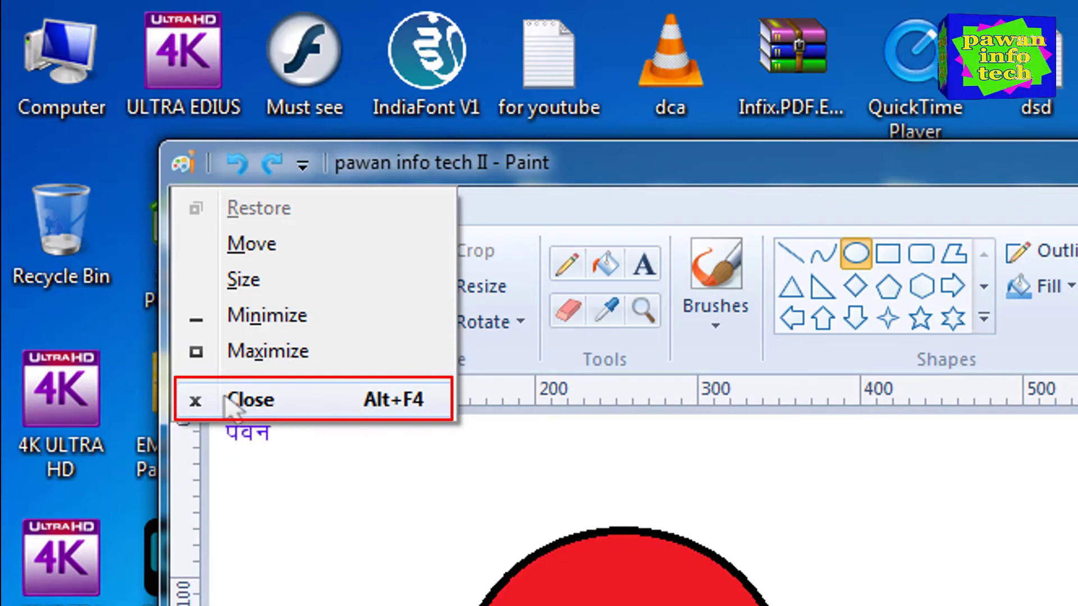
key(c)
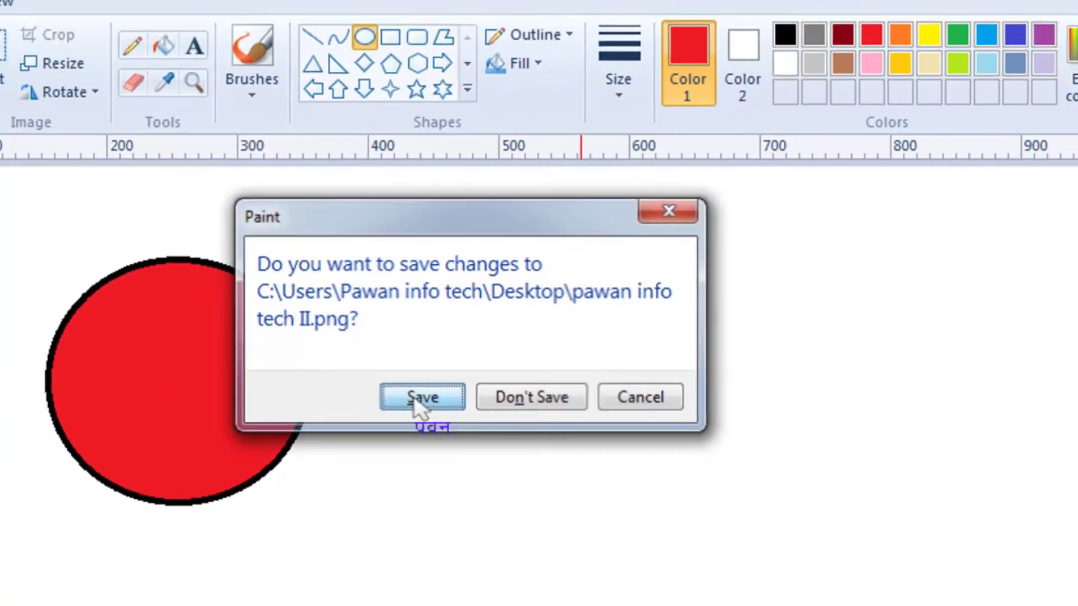
click(419, 402)
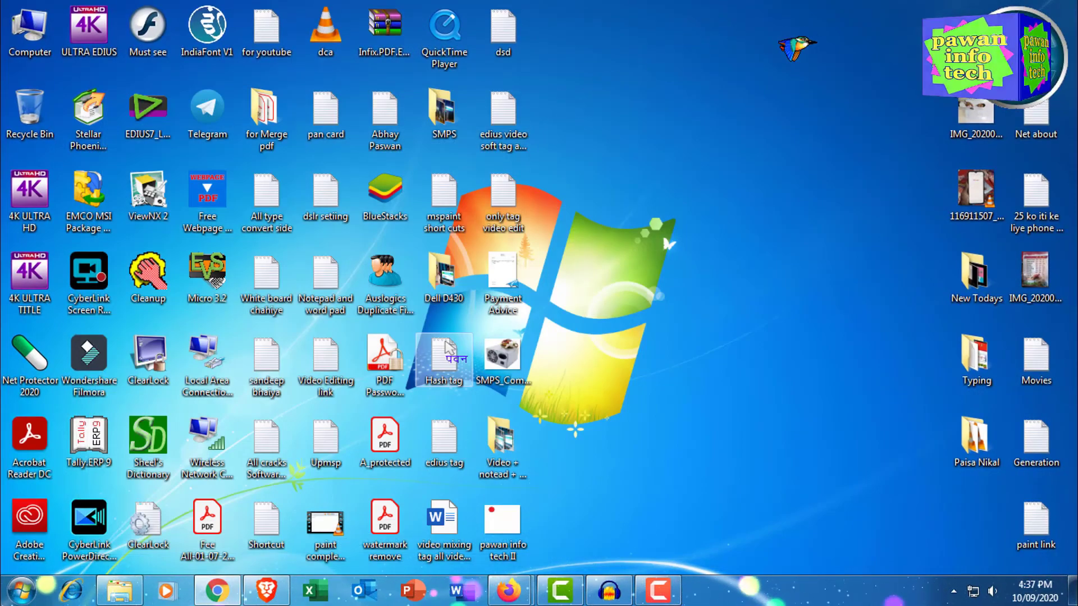
- Launch a new blank Paint window with the Run command 'mspaint', then close it
key(super+r)
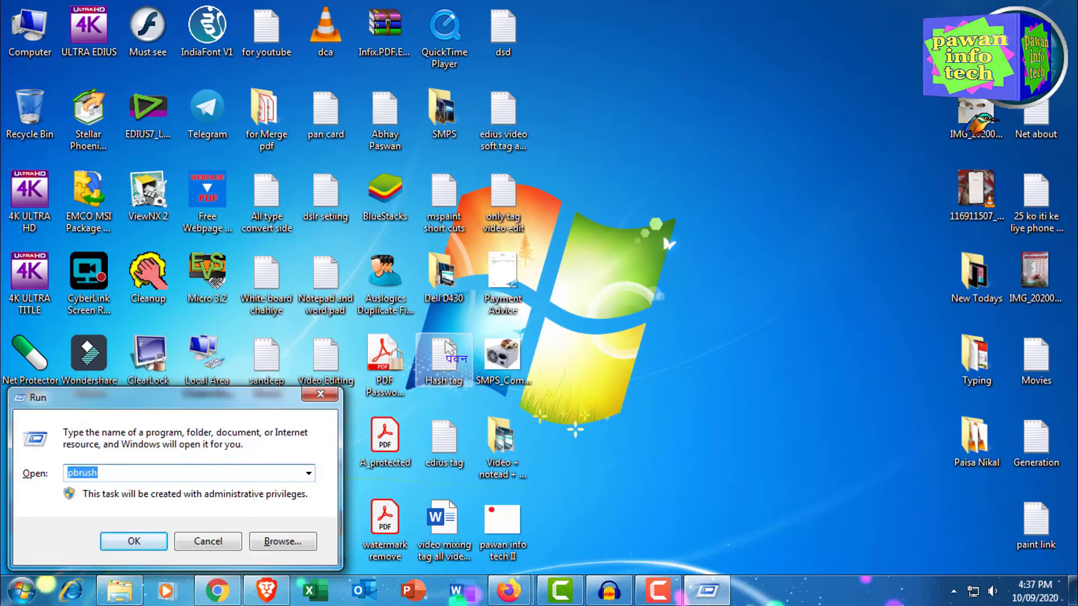
text(mspaint)
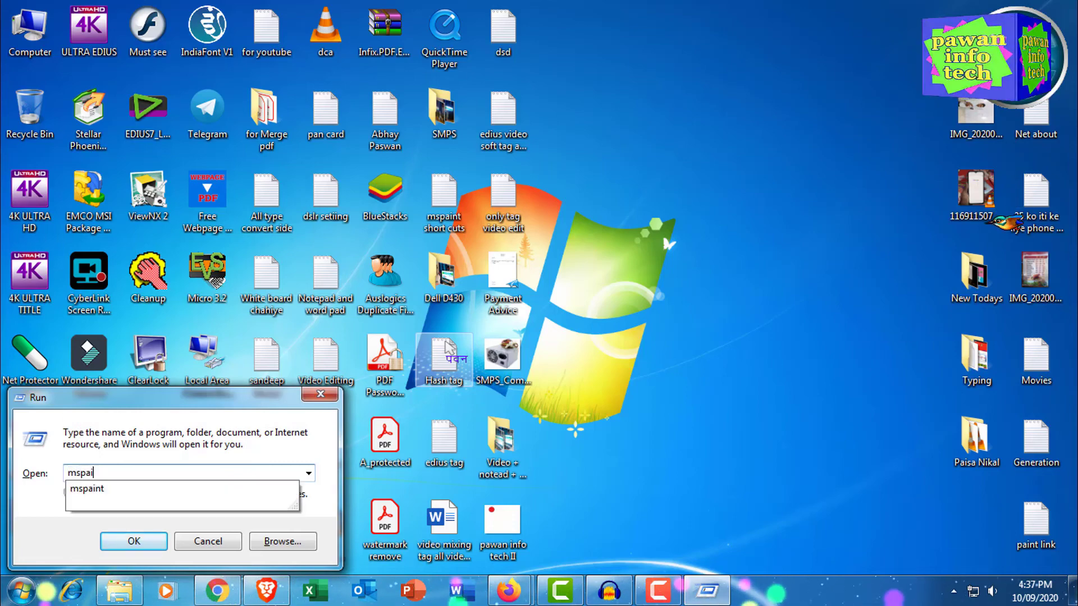
key(Return)
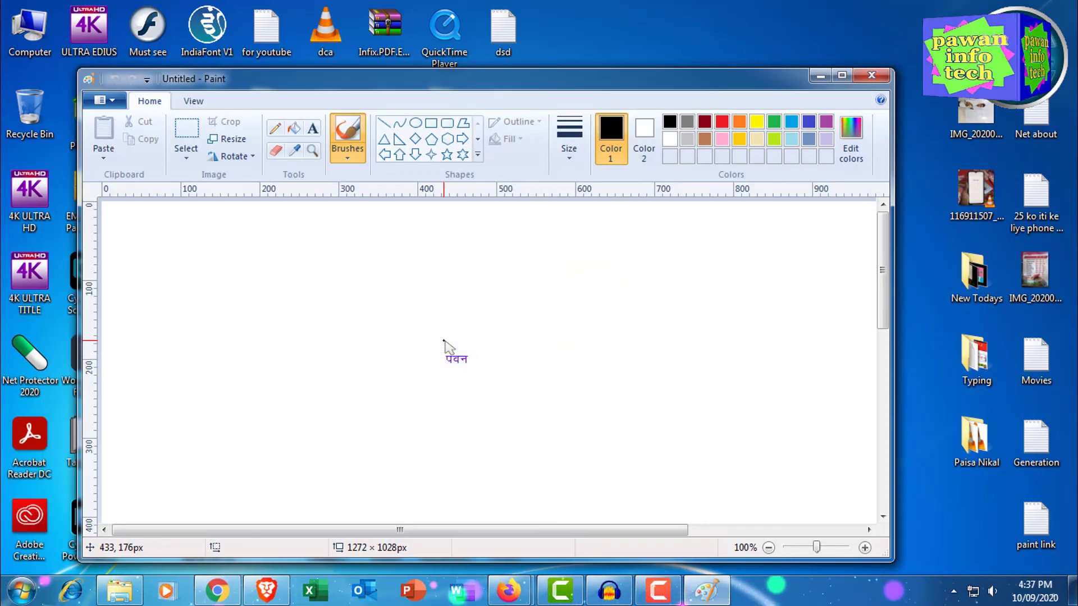
key(alt+space)
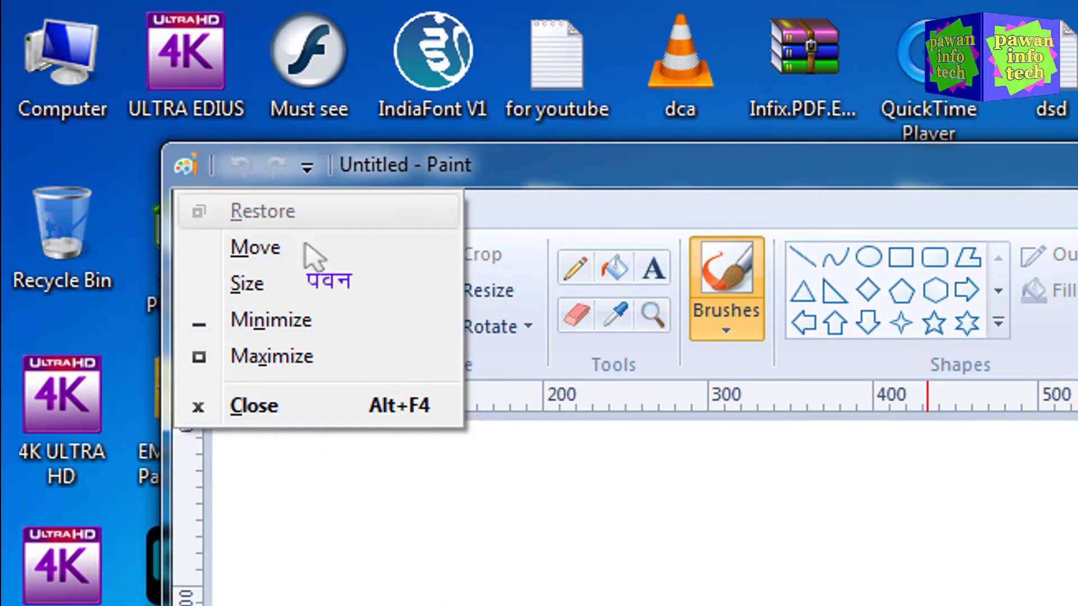
click(348, 400)
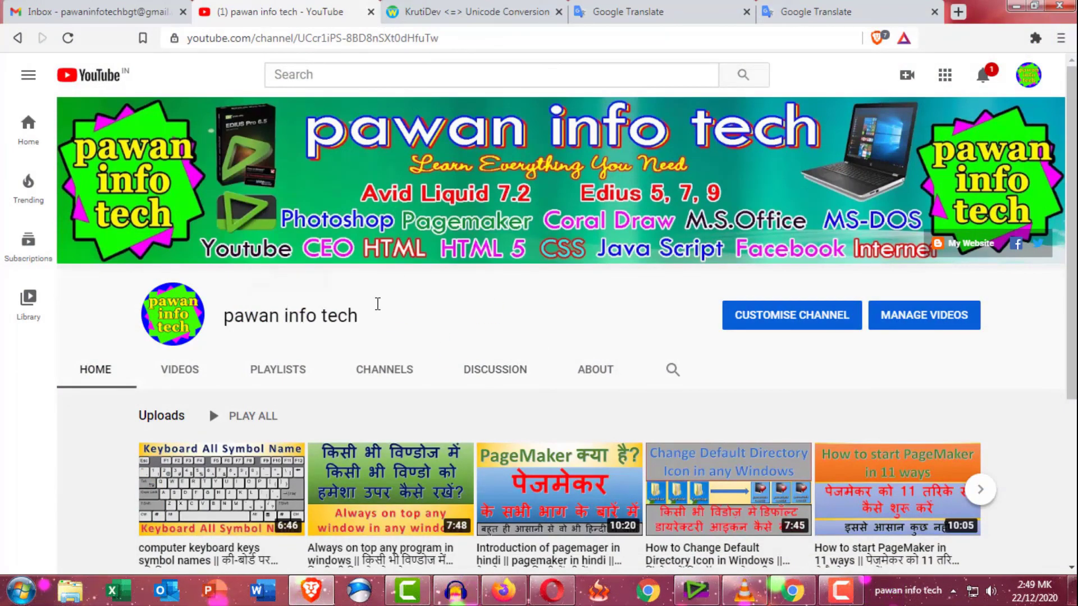
triple_click(227, 325)
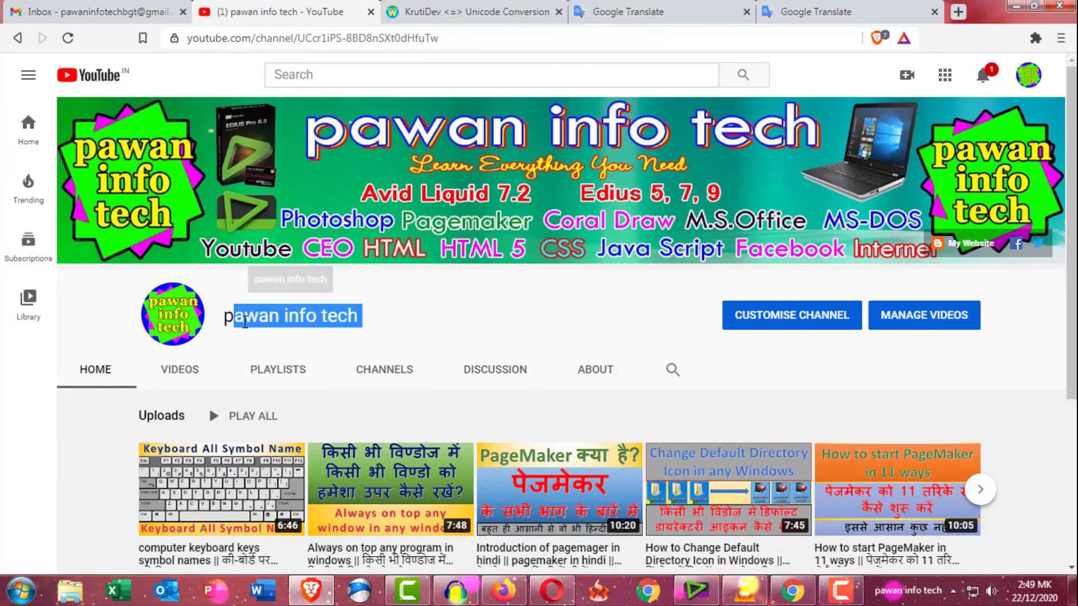
double_click(328, 325)
triple_click(322, 326)
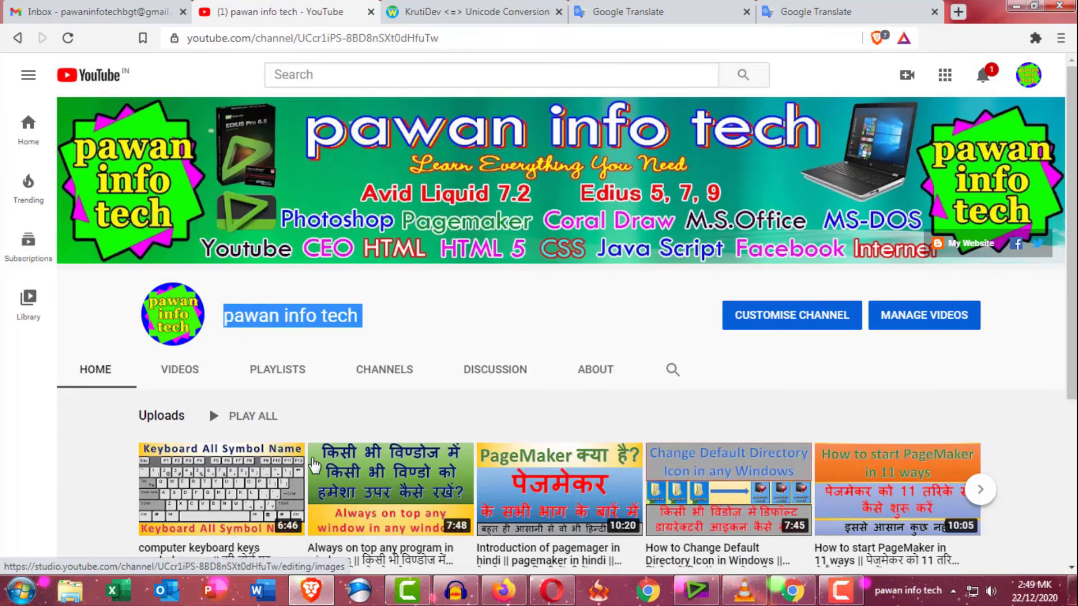
scroll(382, 376, down, 2)
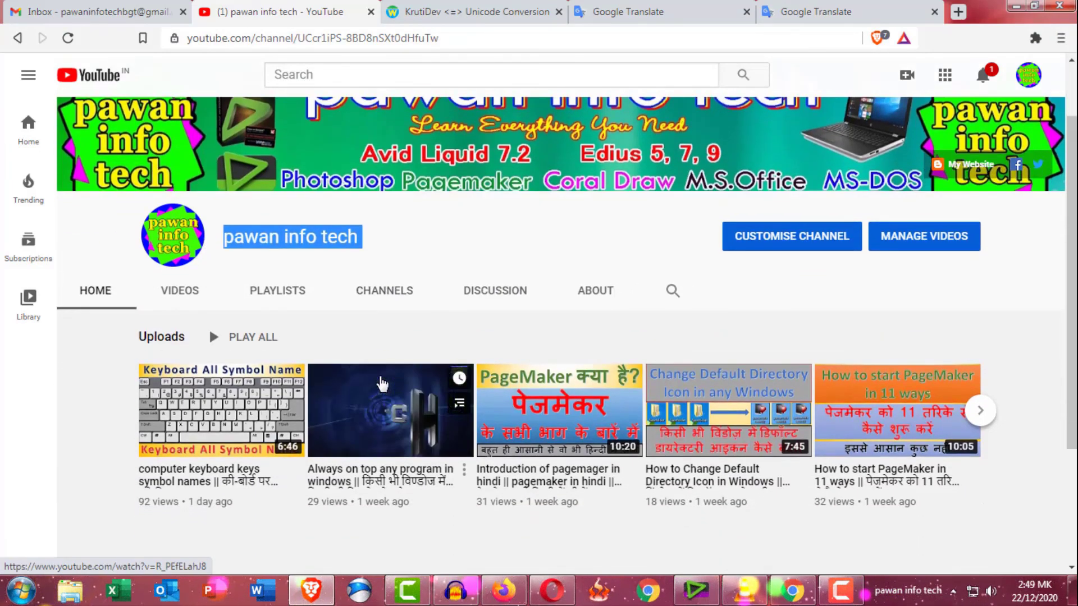
scroll(431, 363, up, 2)
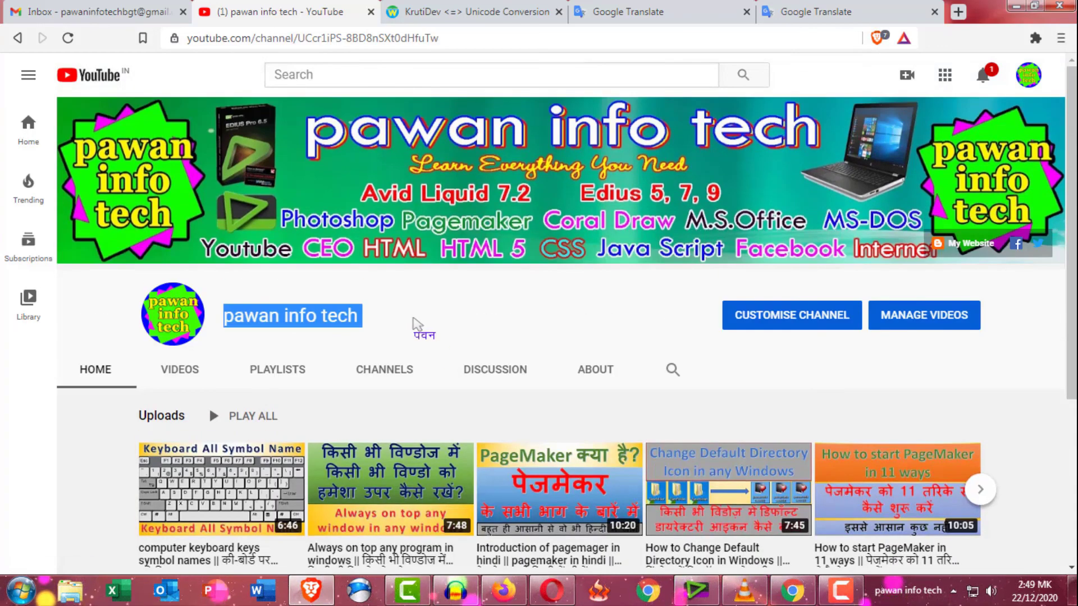
click(413, 317)
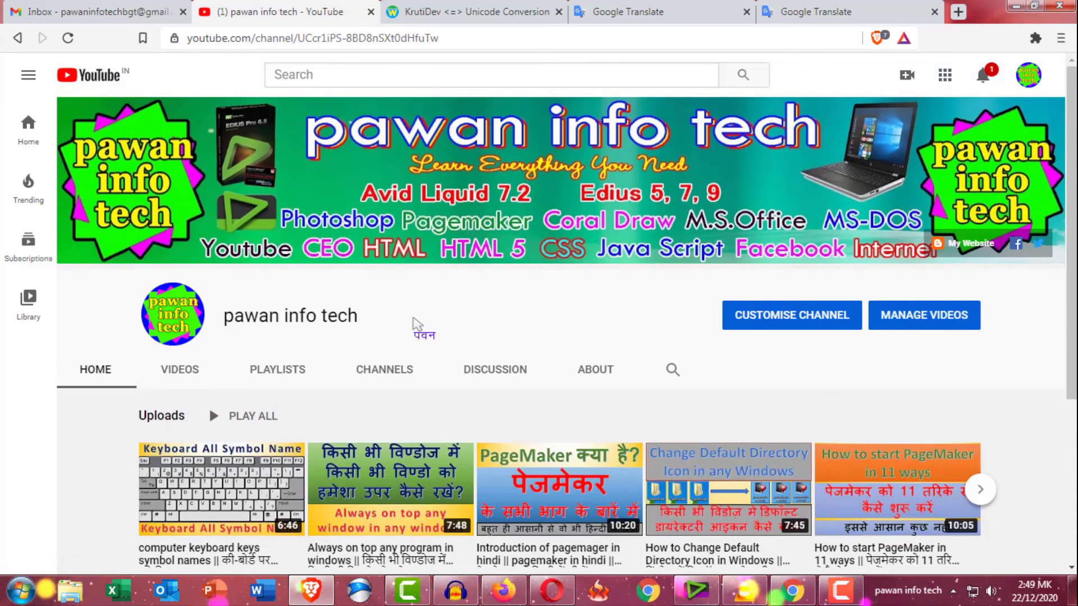